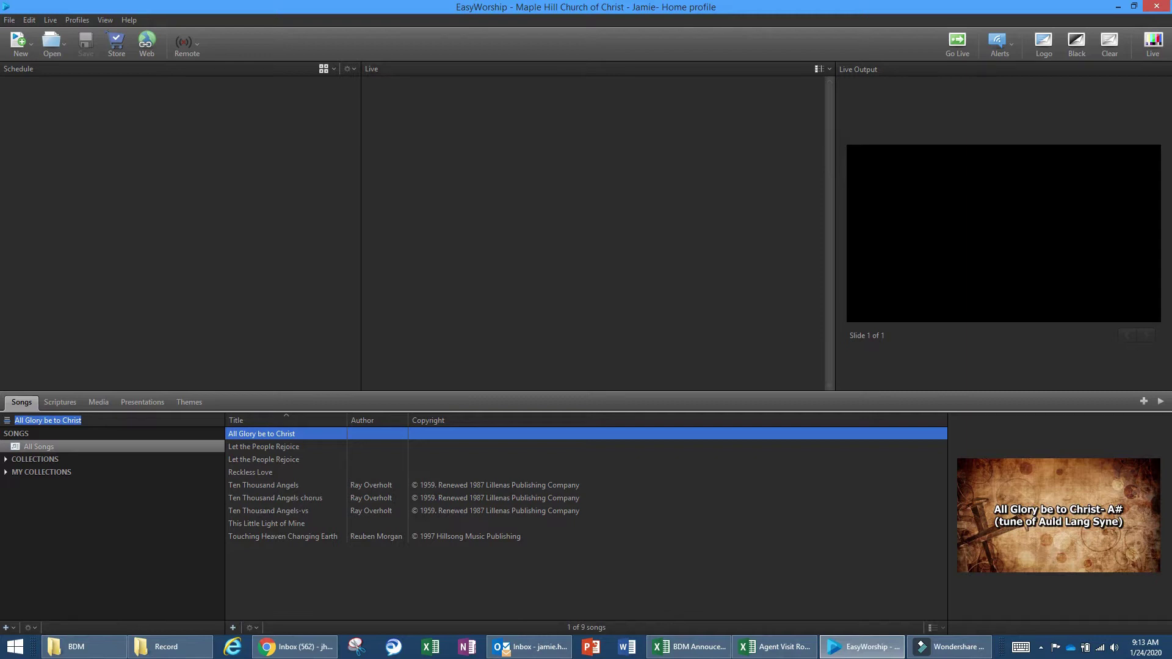
# Step: Add the presentation "10,000 Reasons What a beautiful name MASHUP" to the empty schedule
pyautogui.click(142, 401)
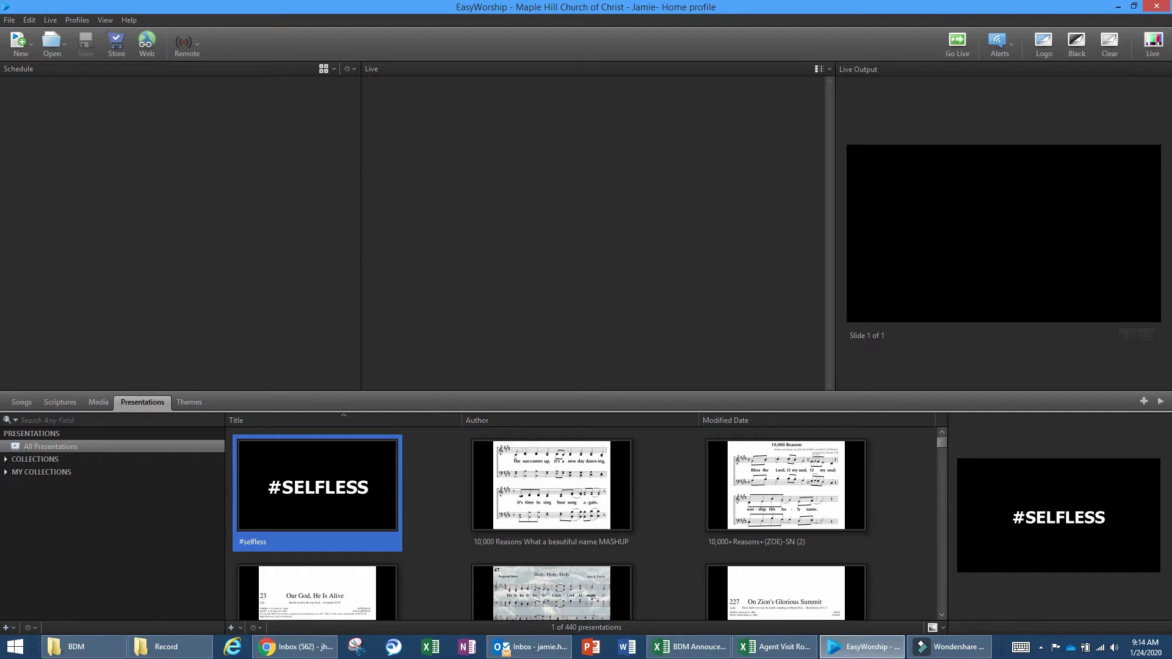
pyautogui.click(551, 485)
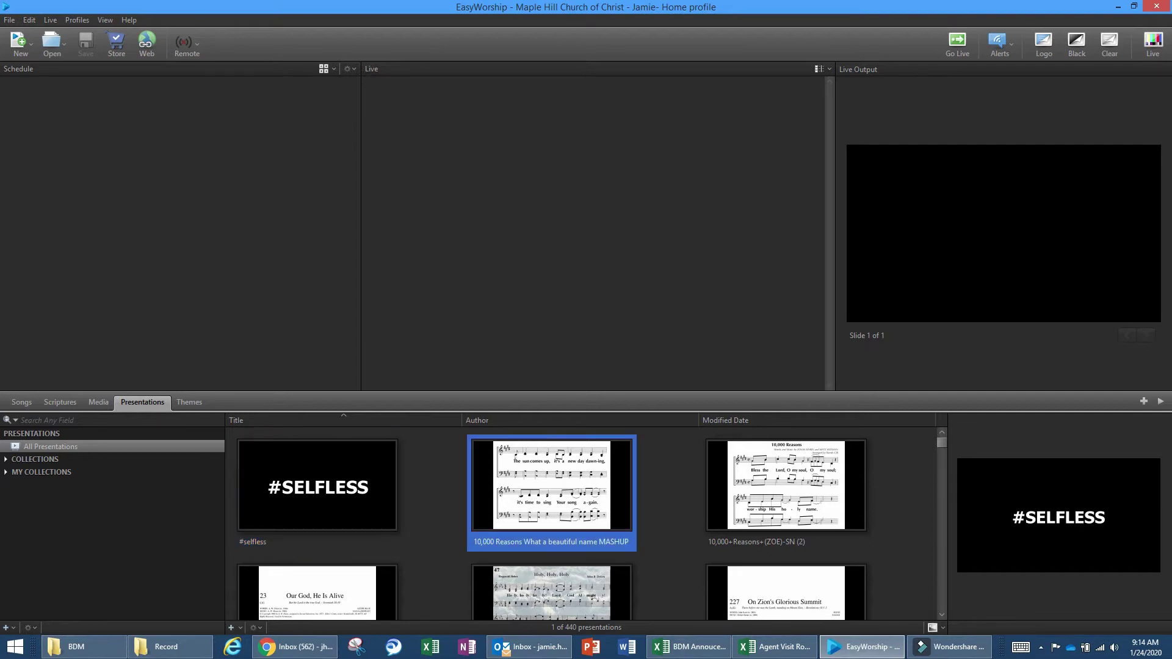
pyautogui.moveTo(551, 485); pyautogui.dragTo(92, 98)
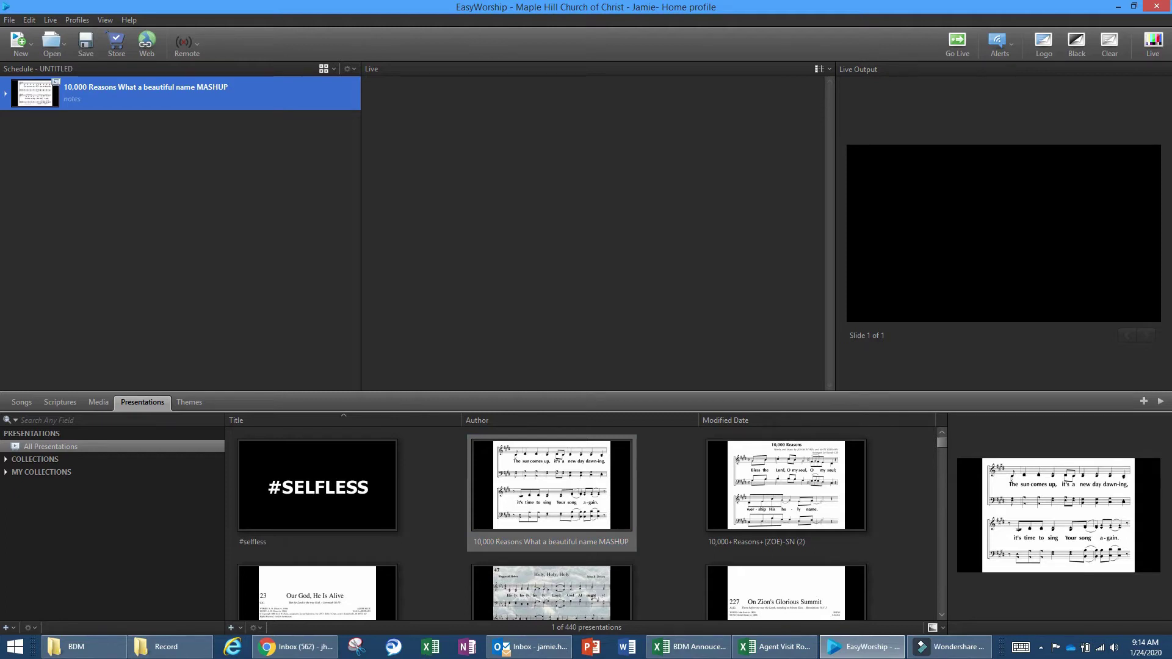
# Step: Search the presentations for "what a" and add "What A Beautiful Name" to the schedule below the mashup
pyautogui.click(43, 420)
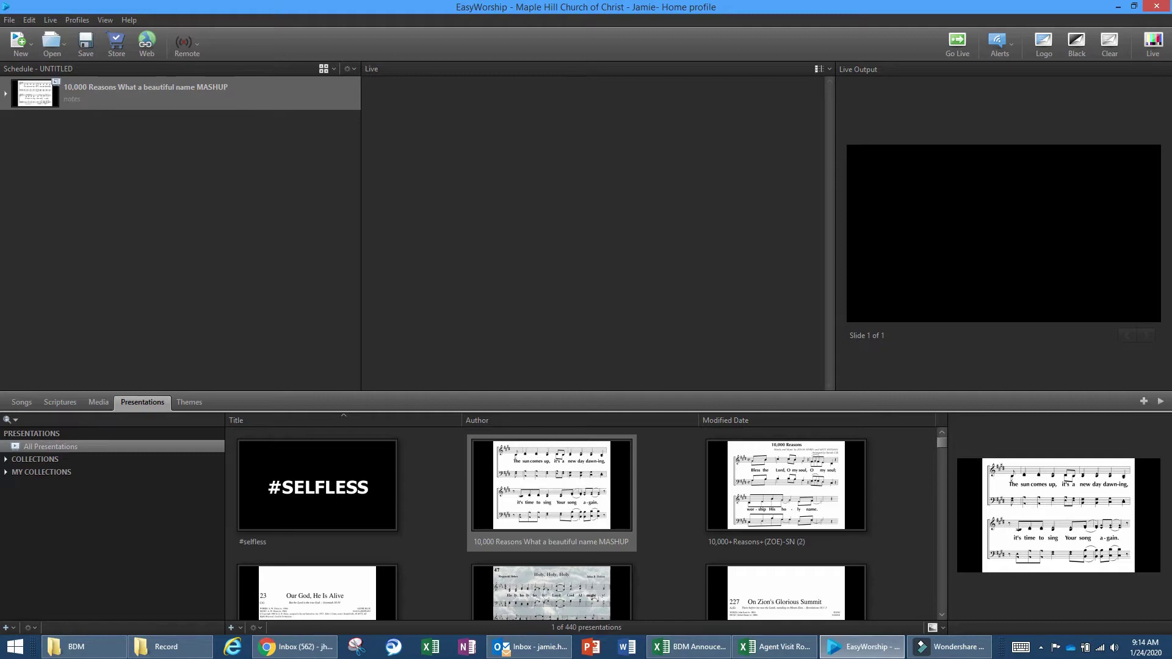
pyautogui.write('wha')
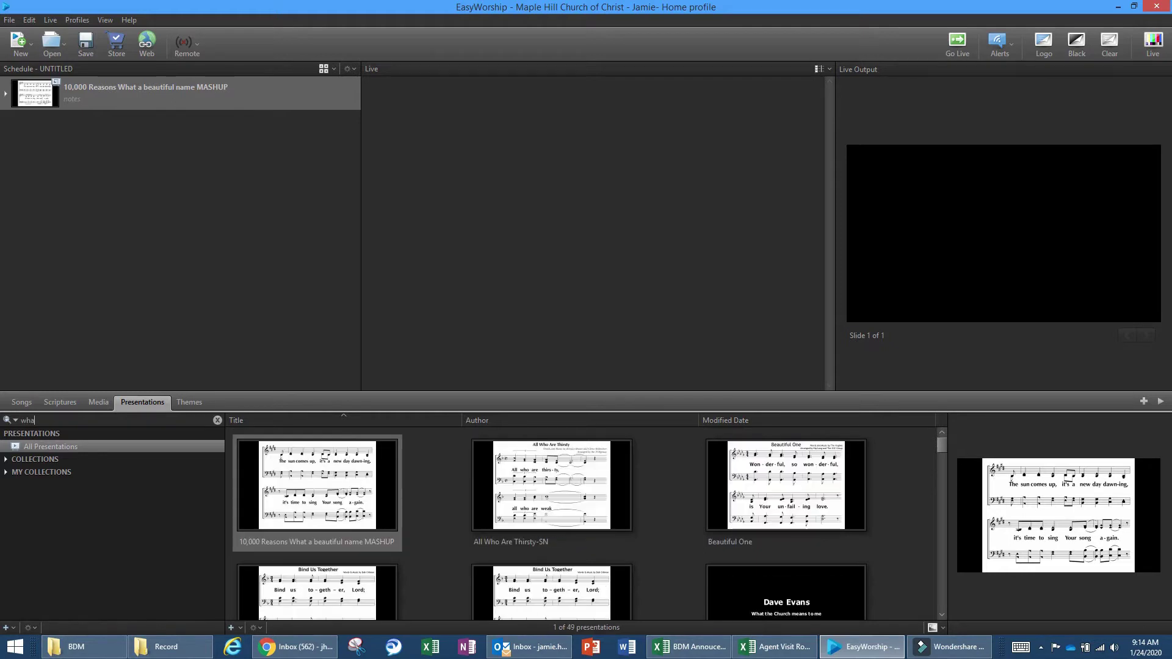
pyautogui.write('t a')
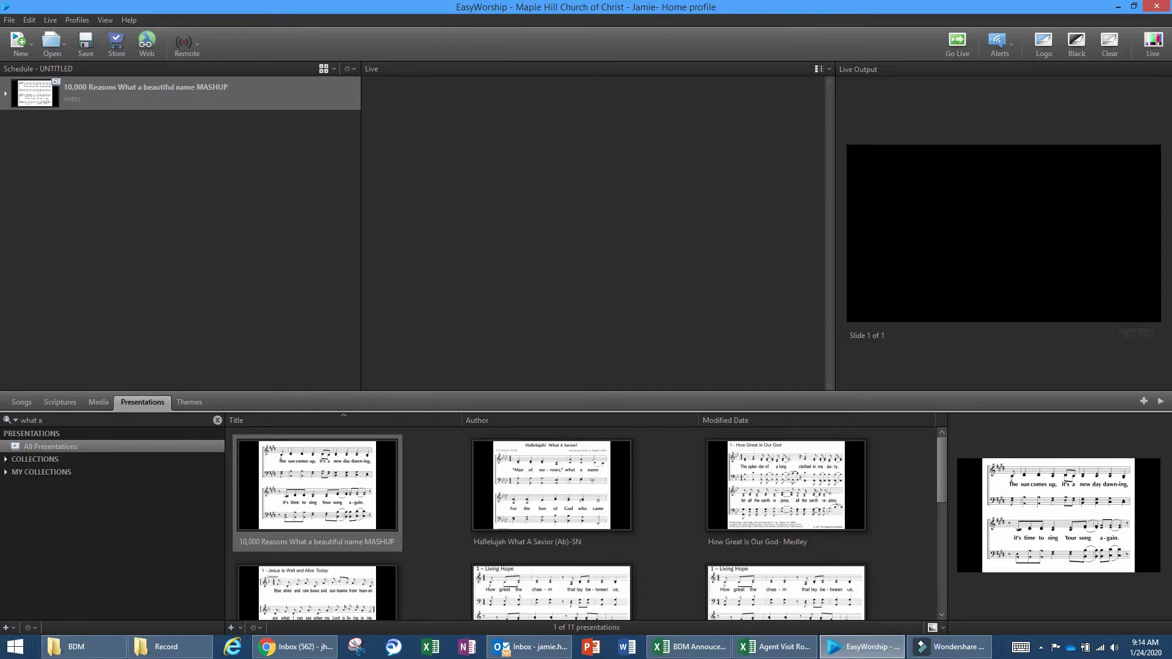
pyautogui.press('Down')
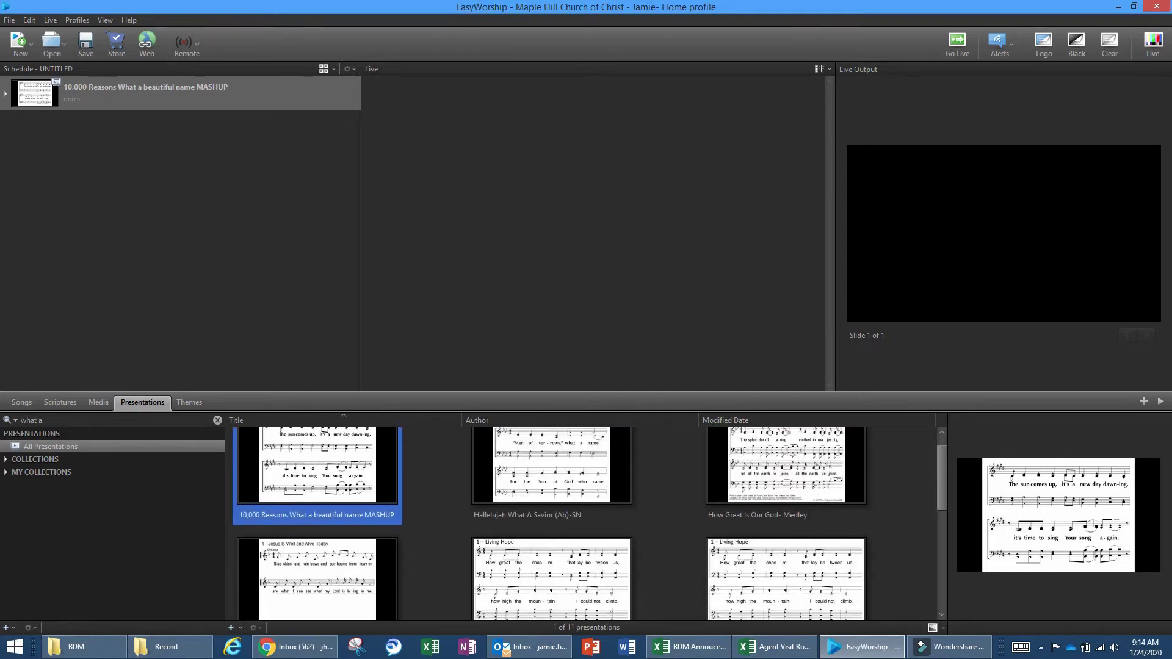
pyautogui.scroll(-1, 590, 524)
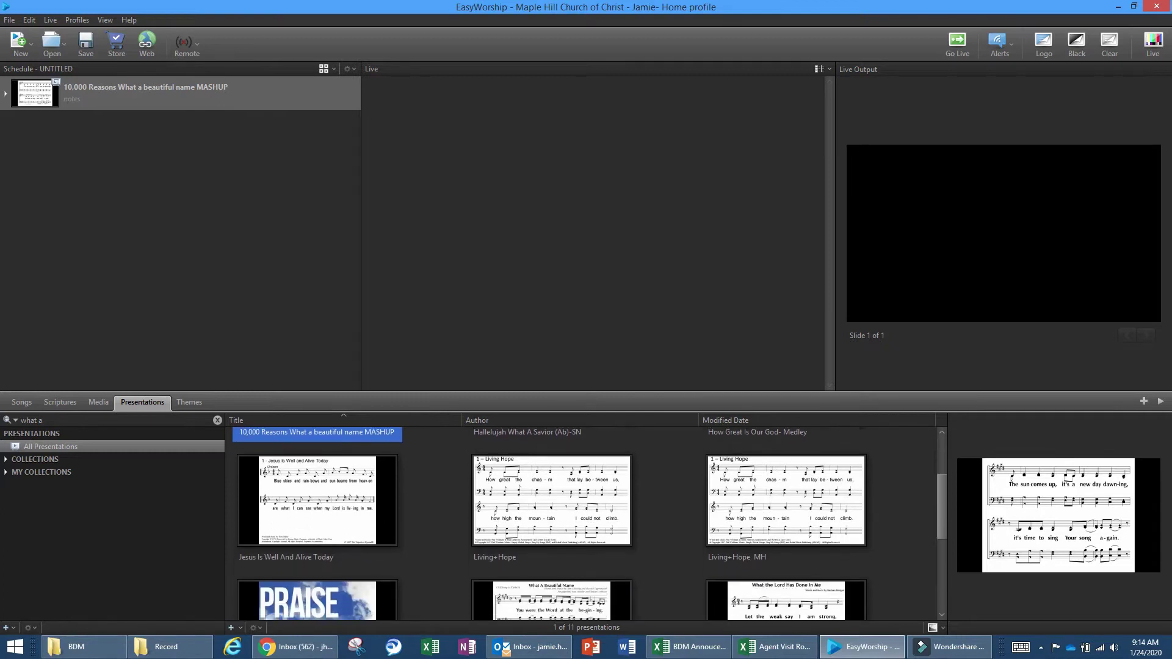
pyautogui.scroll(-1, 589, 524)
pyautogui.scroll(-1, 590, 524)
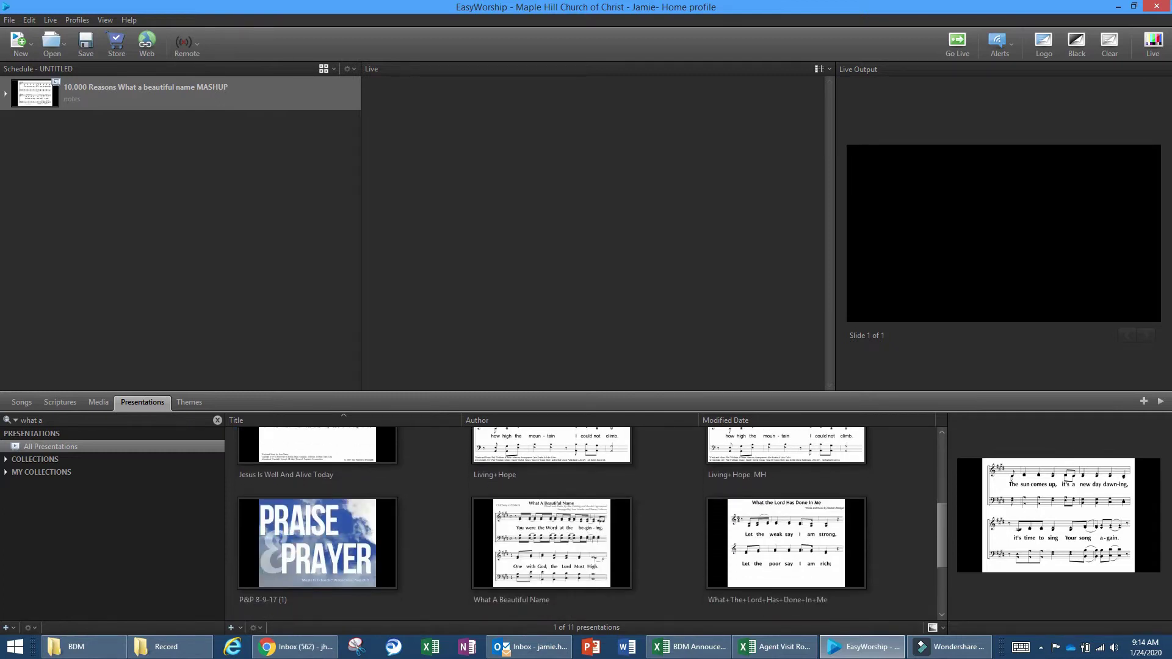
pyautogui.click(551, 541)
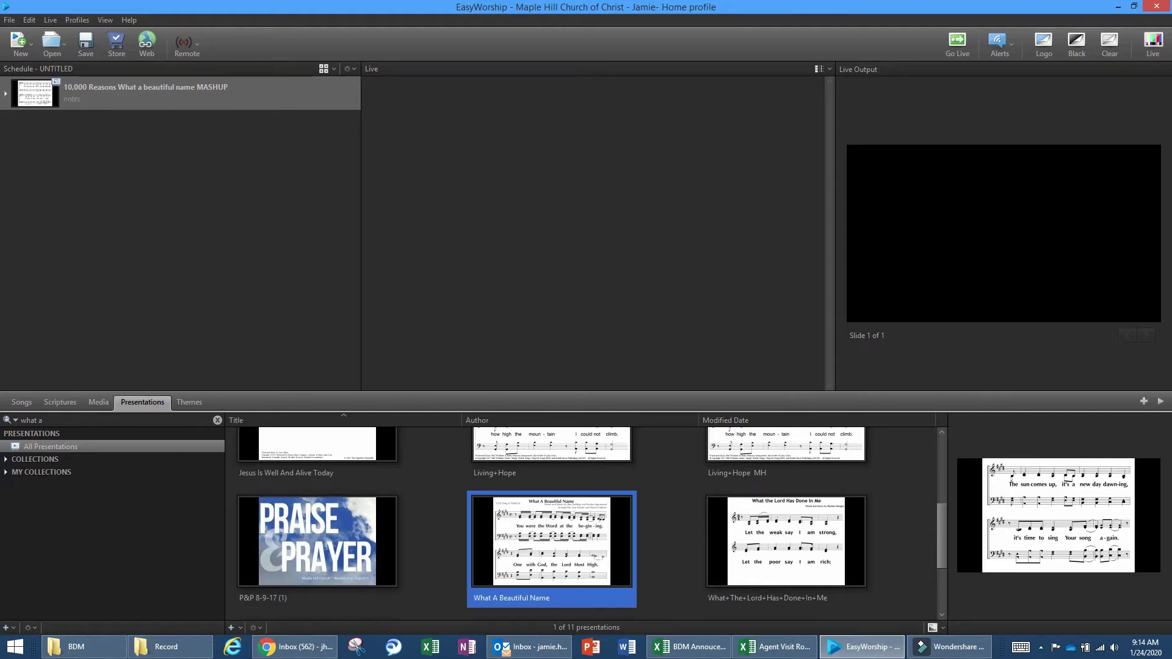
pyautogui.moveTo(551, 540); pyautogui.dragTo(183, 121)
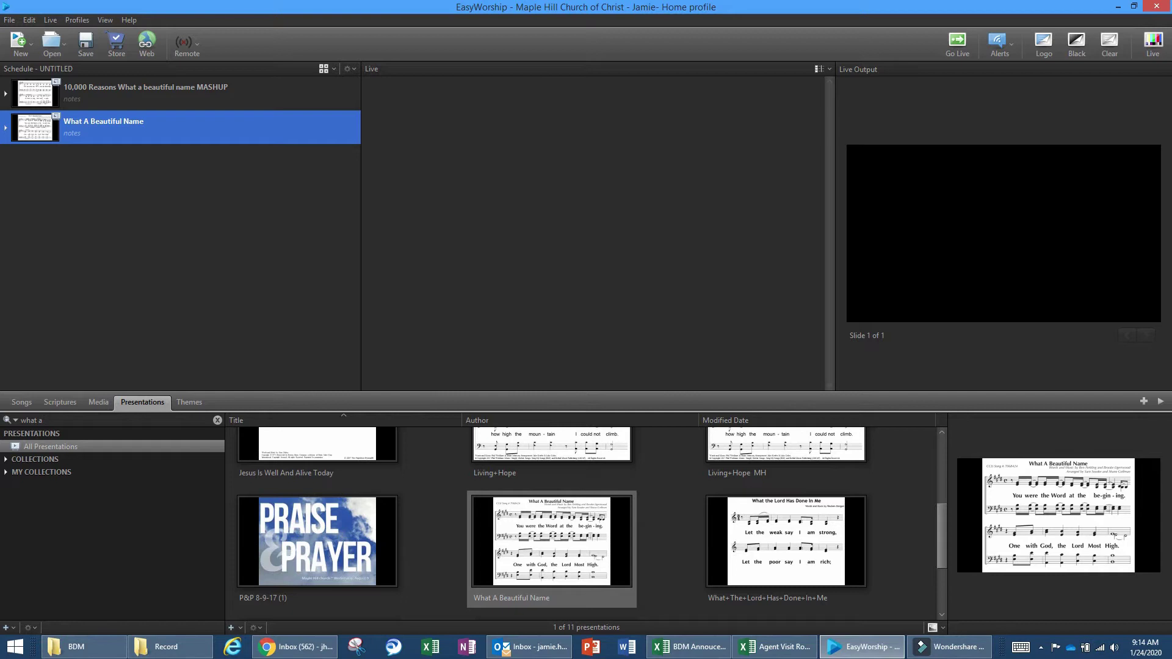
# Step: Look up John 3:16-20 in the NIV2011 scriptures and add the passage to the end of the schedule
pyautogui.click(59, 401)
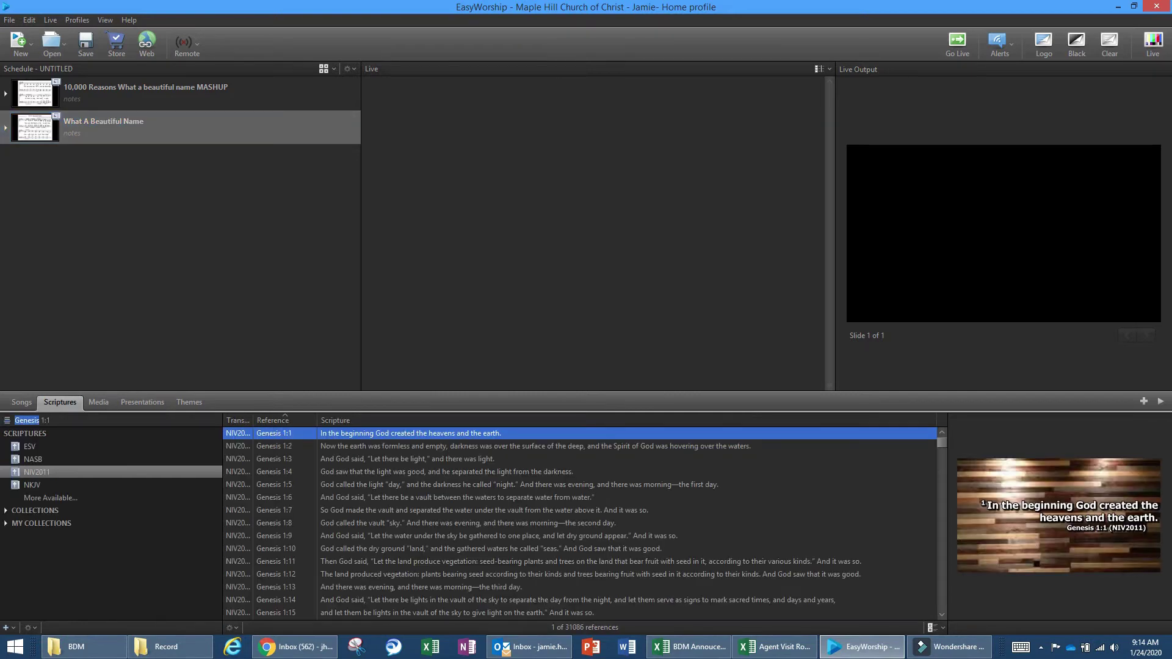
pyautogui.doubleClick(48, 420)
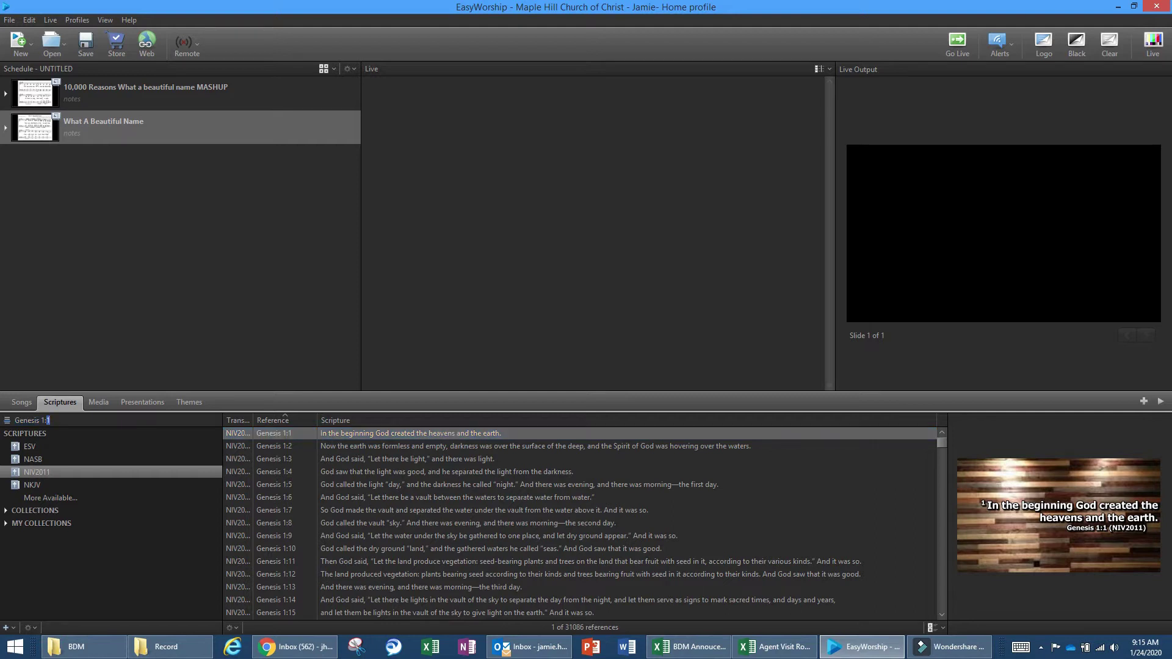
pyautogui.moveTo(41, 419); pyautogui.dragTo(13, 420)
pyautogui.write('John ')
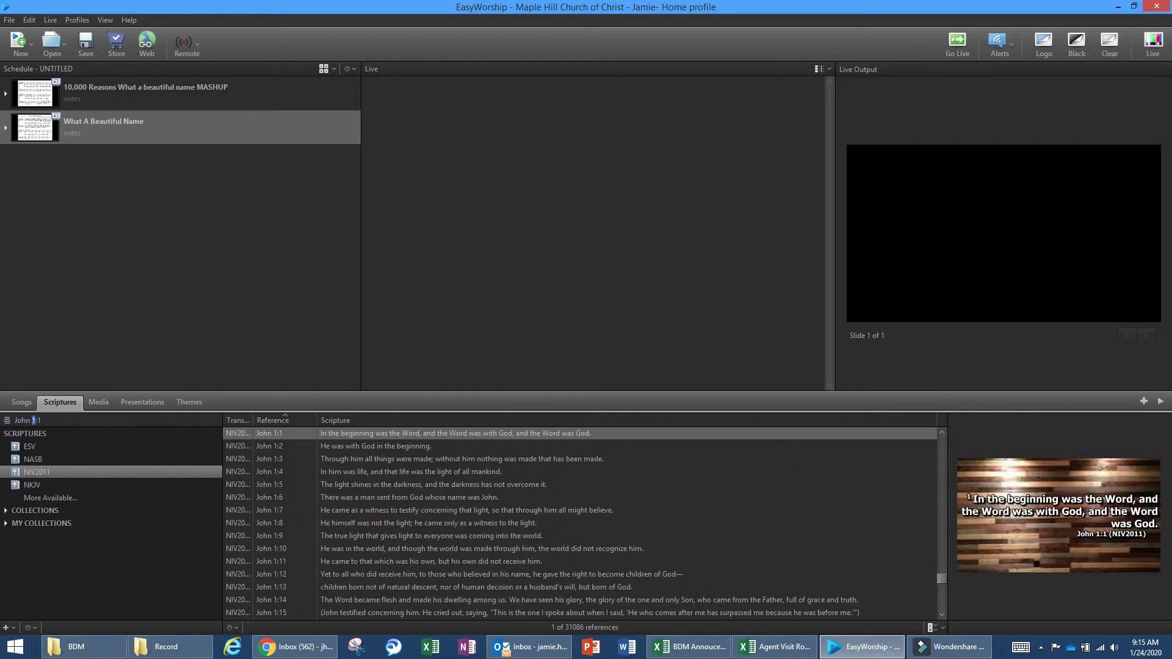
pyautogui.write('3')
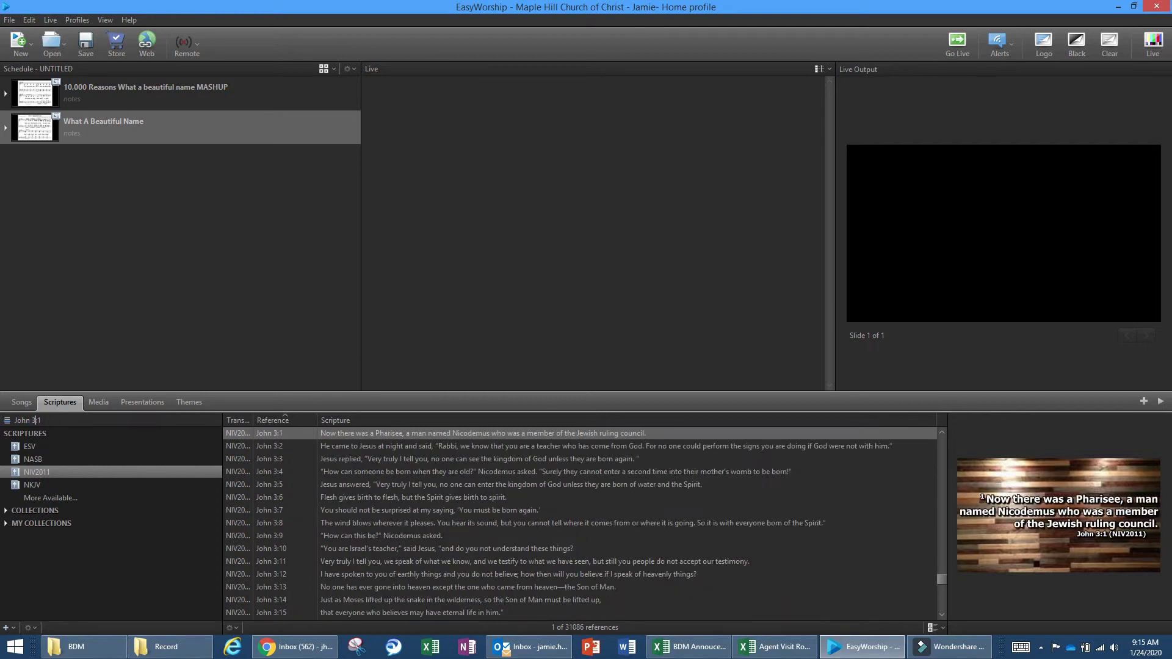
pyautogui.press('End')
pyautogui.write('6')
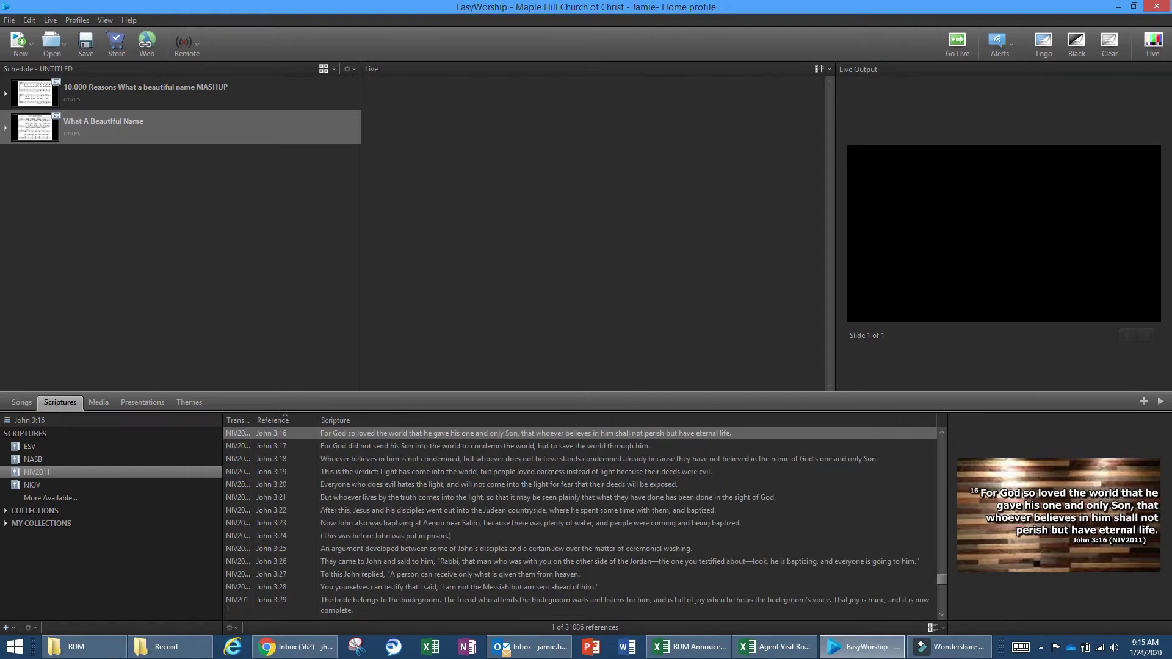
pyautogui.write('-2')
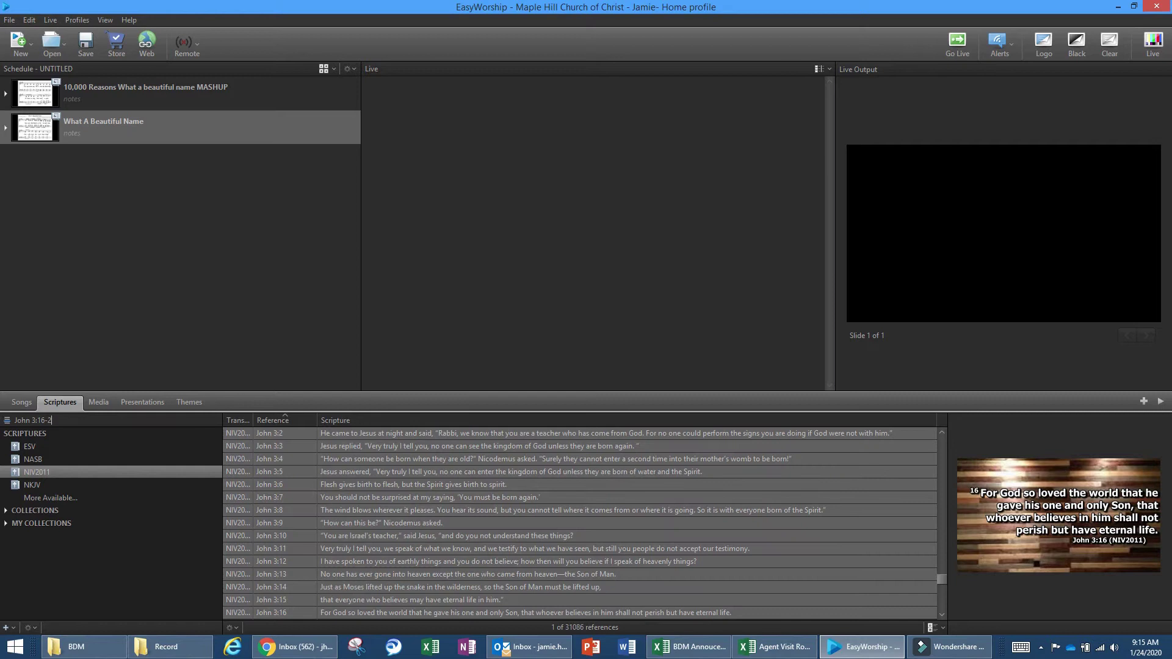
pyautogui.write('0')
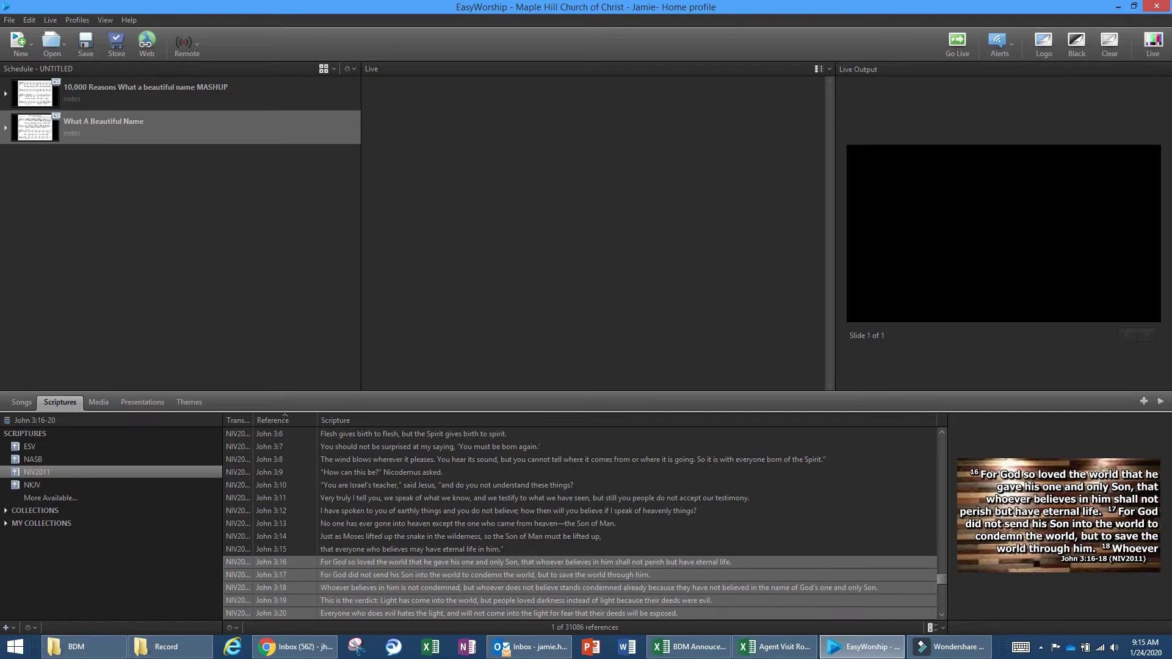
pyautogui.press('Tab')
pyautogui.moveTo(269, 567); pyautogui.dragTo(109, 216)
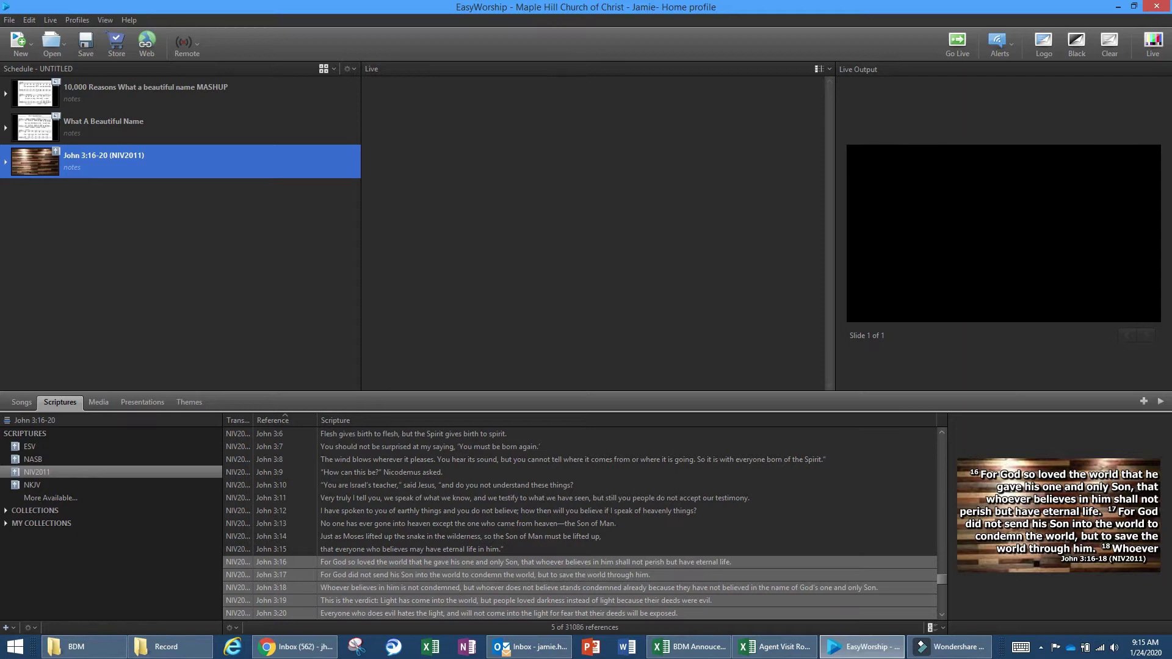
# Step: Add the picture "images (1)" from the image library to the end of the schedule
pyautogui.click(98, 402)
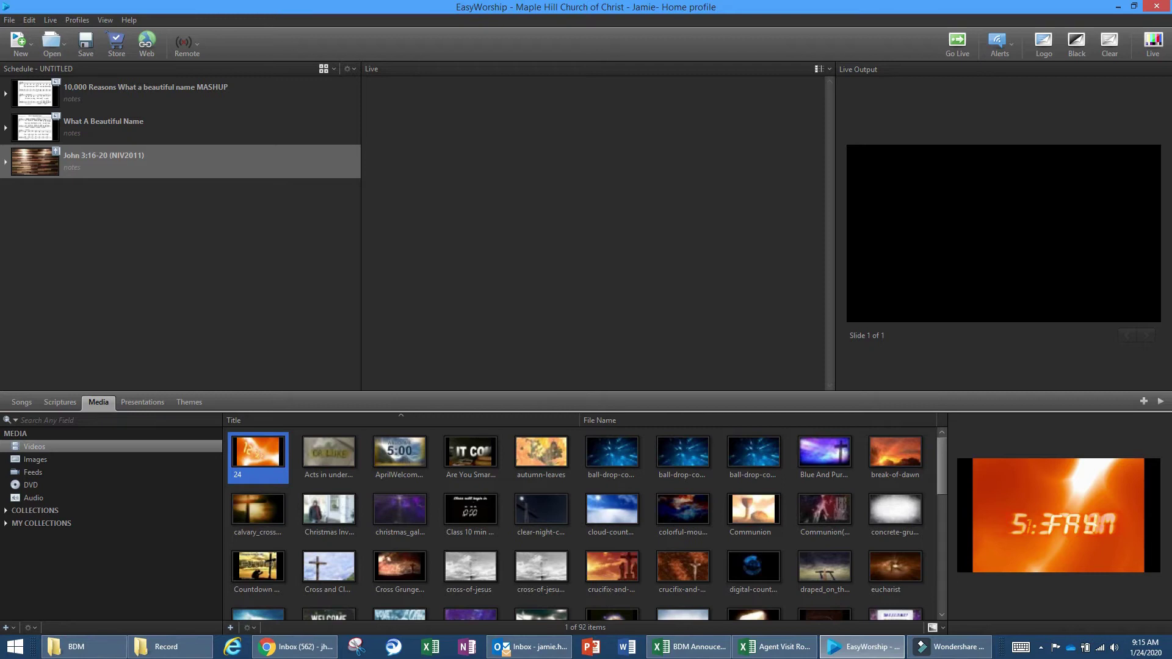
pyautogui.click(35, 459)
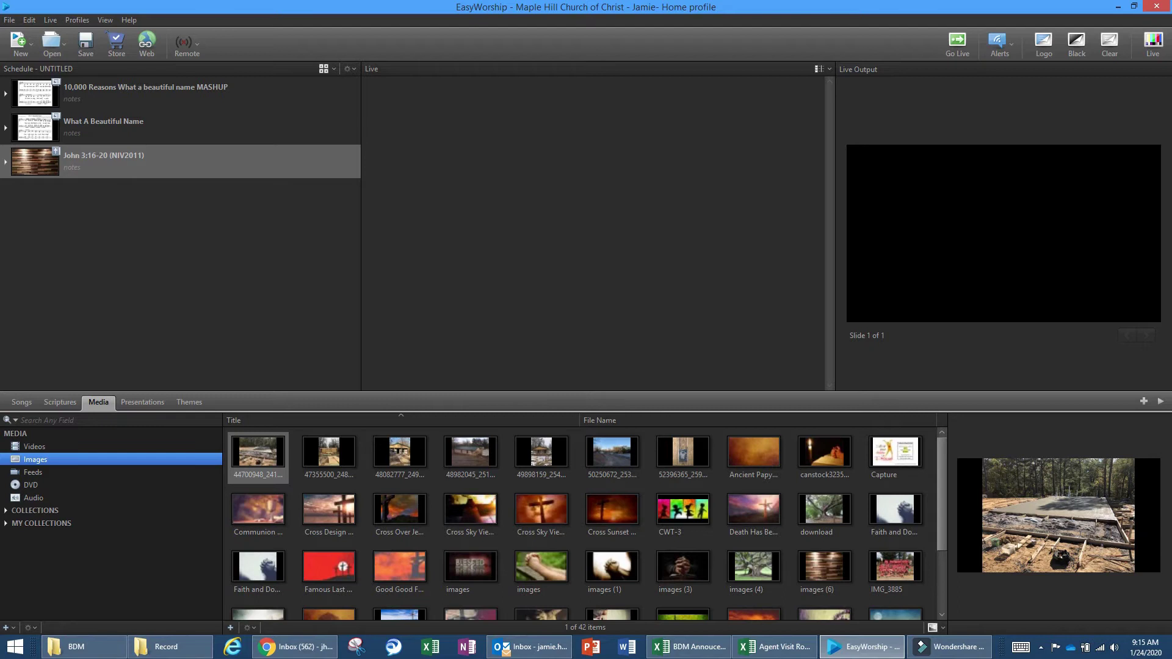
pyautogui.moveTo(612, 569); pyautogui.dragTo(70, 229)
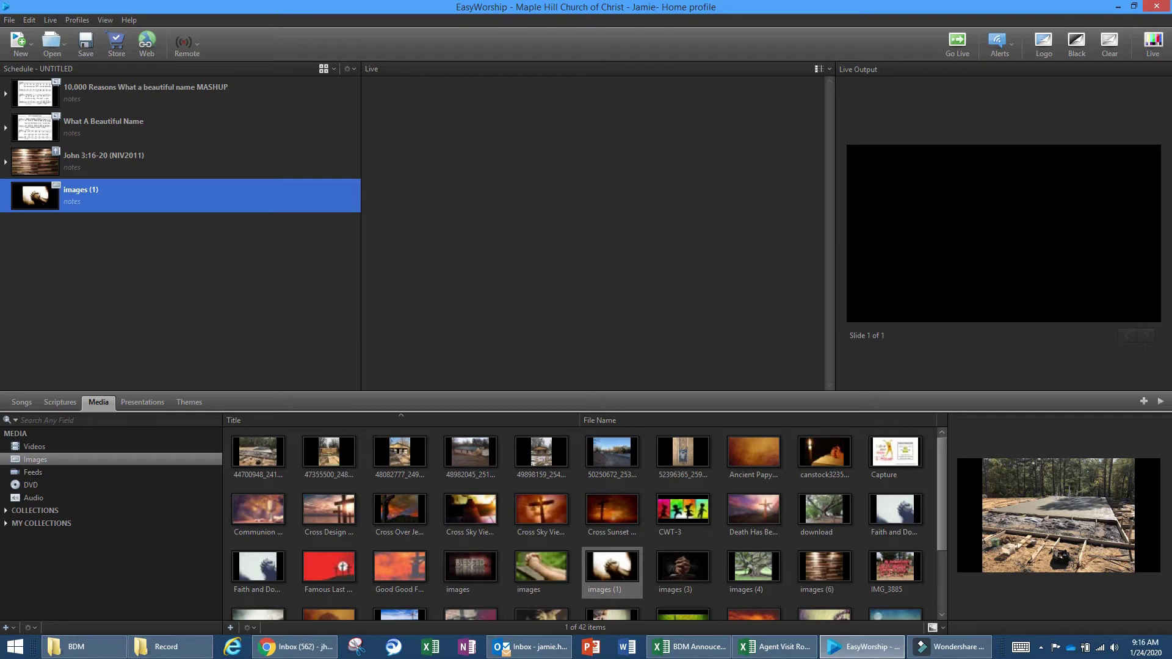
# Step: Browse the video library and view the actions available for its videos
pyautogui.click(34, 446)
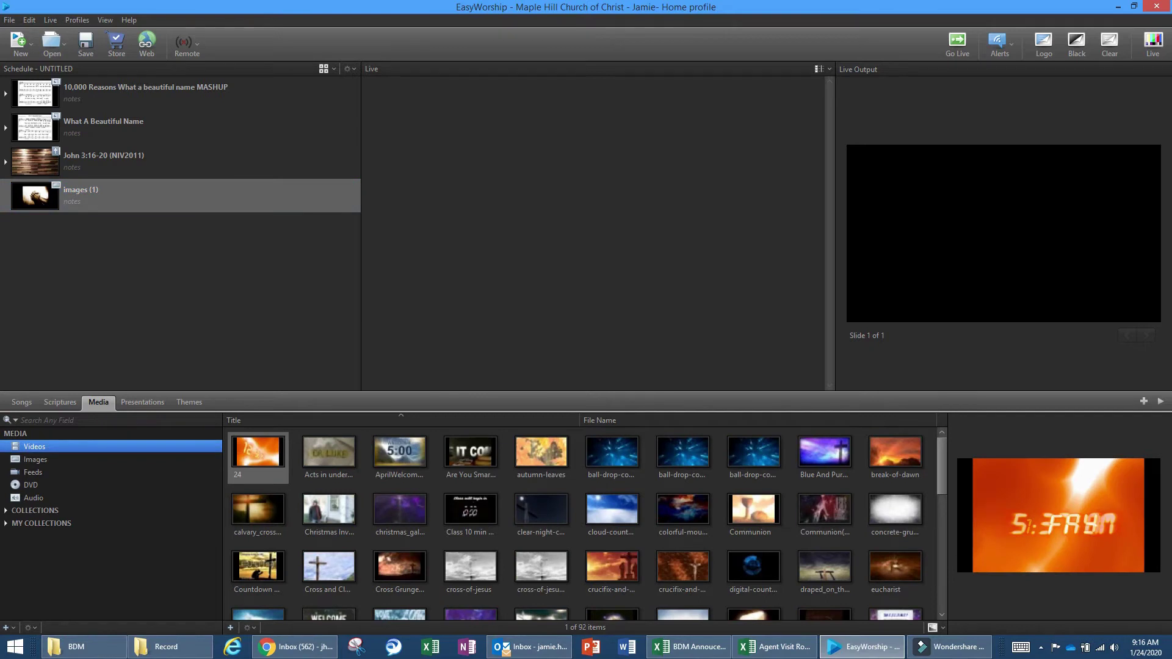
pyautogui.scroll(-3, 586, 523)
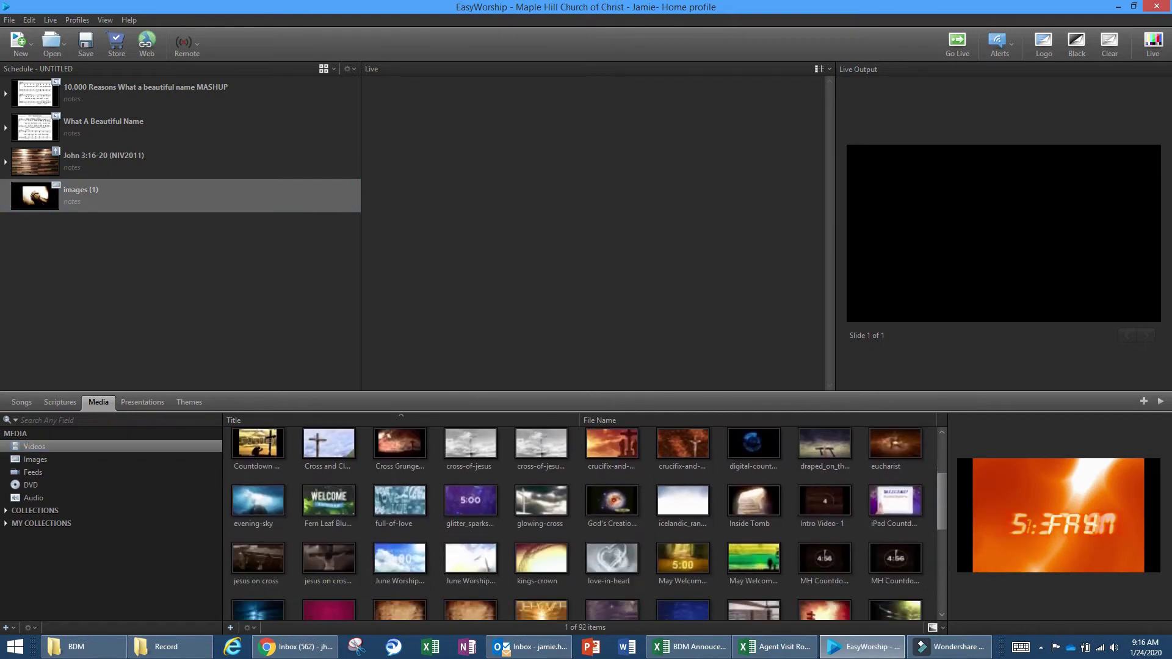
pyautogui.scroll(-4, 586, 524)
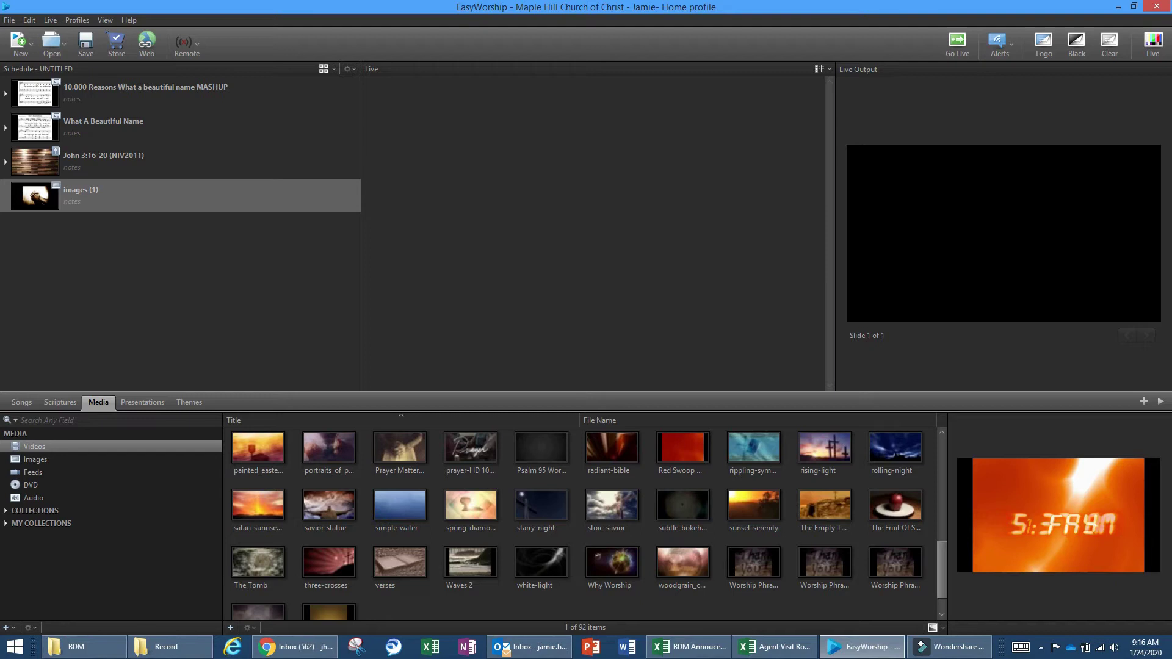
pyautogui.rightClick(429, 459)
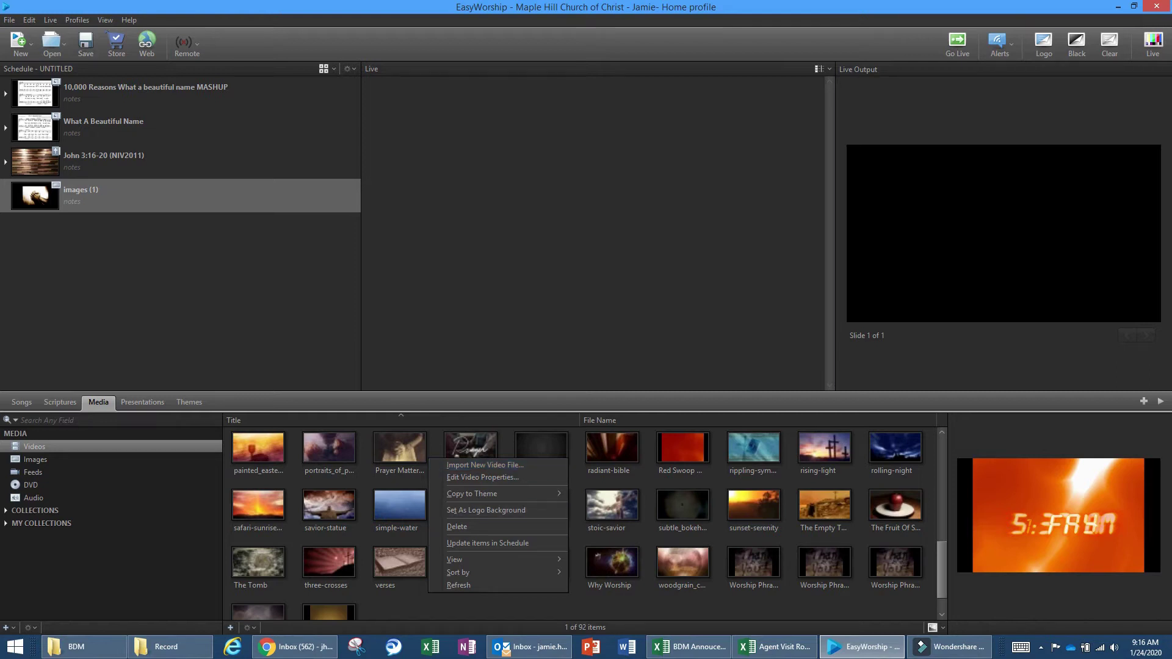
pyautogui.press('Escape')
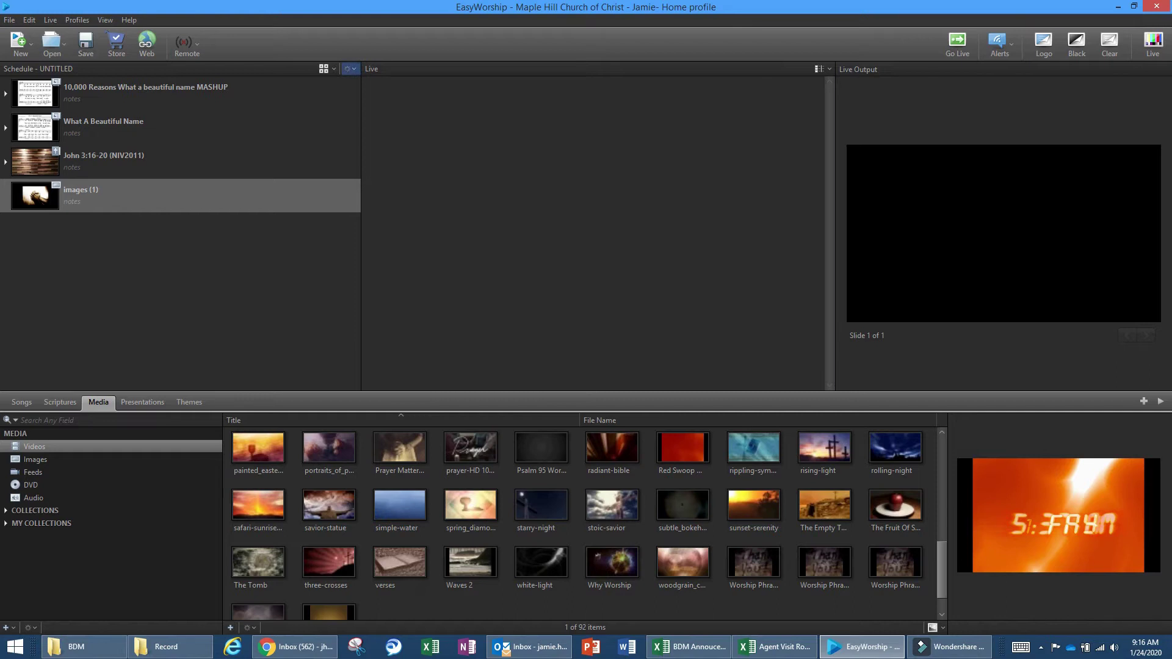
pyautogui.click(349, 68)
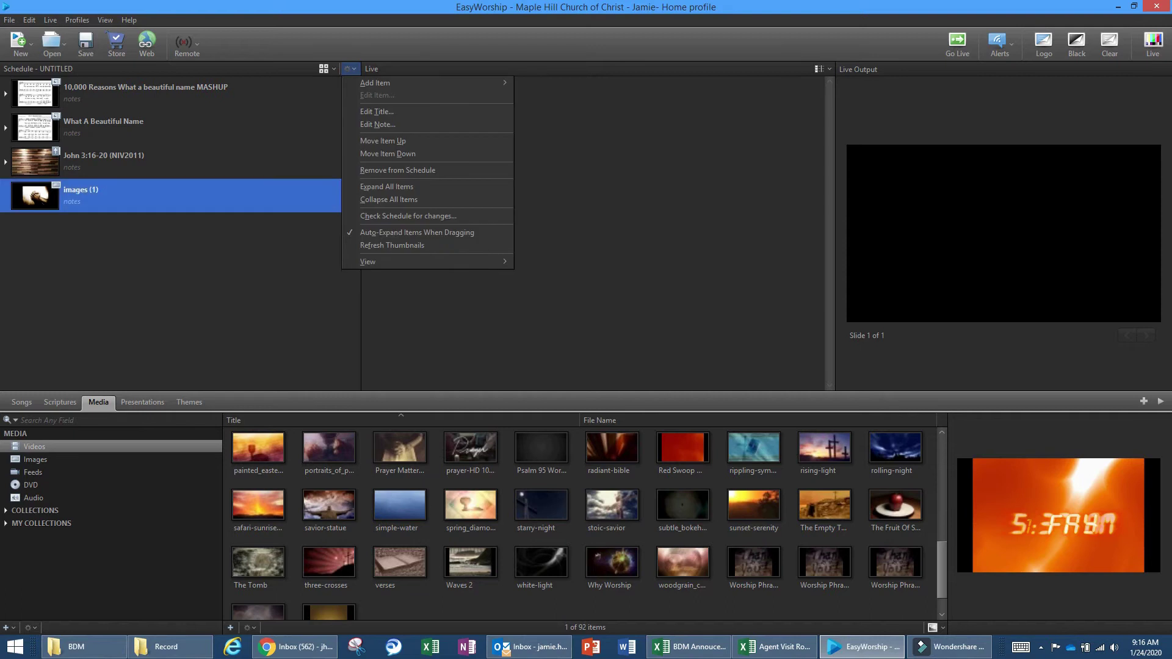
pyautogui.moveTo(375, 83)
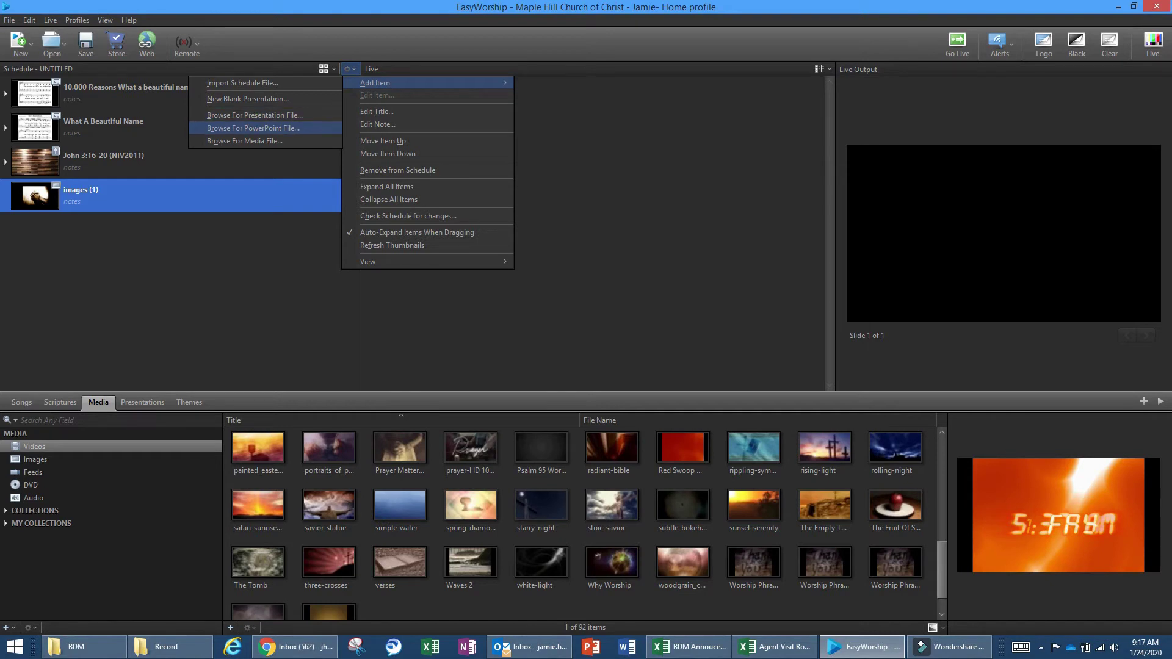
pyautogui.click(253, 128)
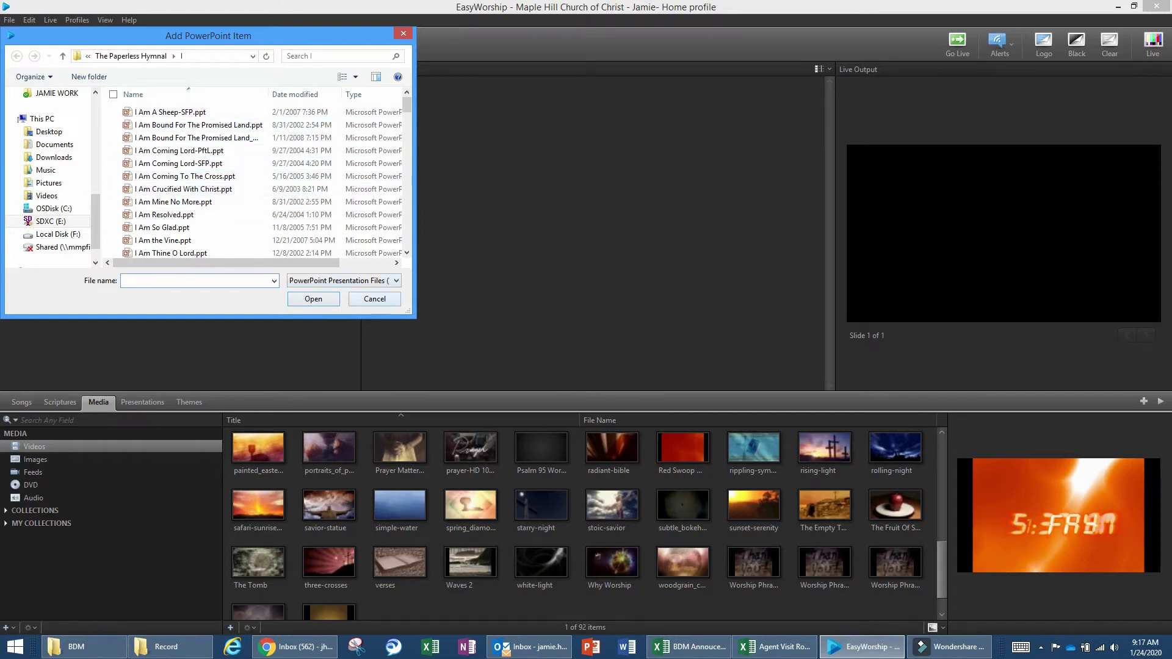
pyautogui.press('Escape')
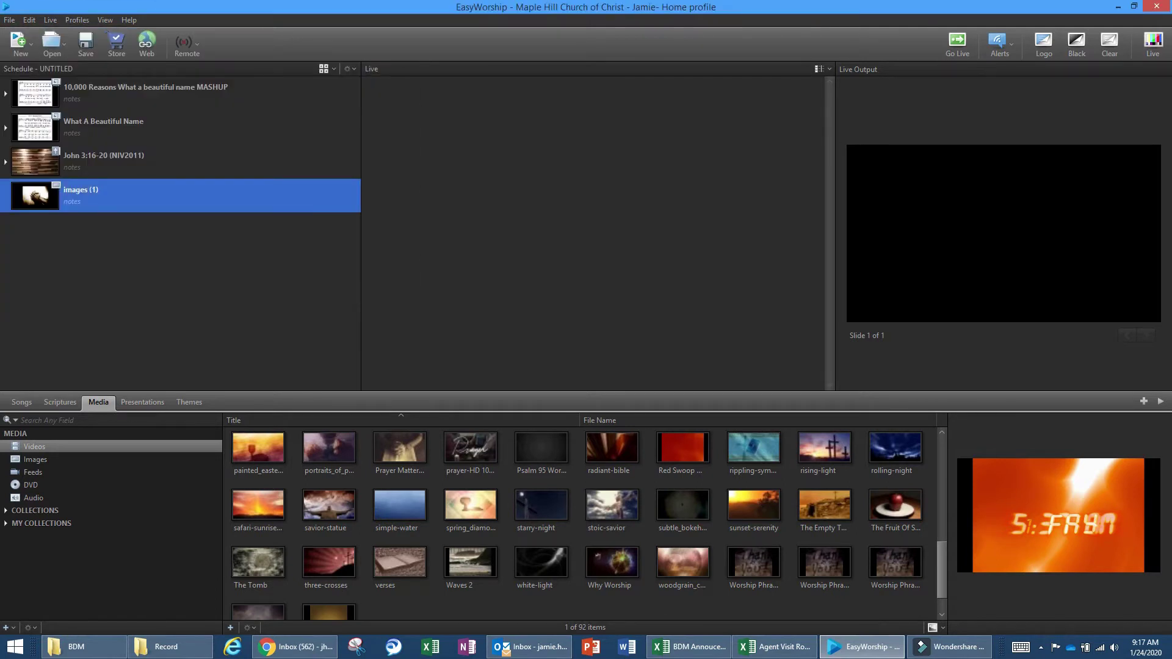
# Step: View the song themes and the actions available for the "draped_on_th..." theme
pyautogui.click(190, 401)
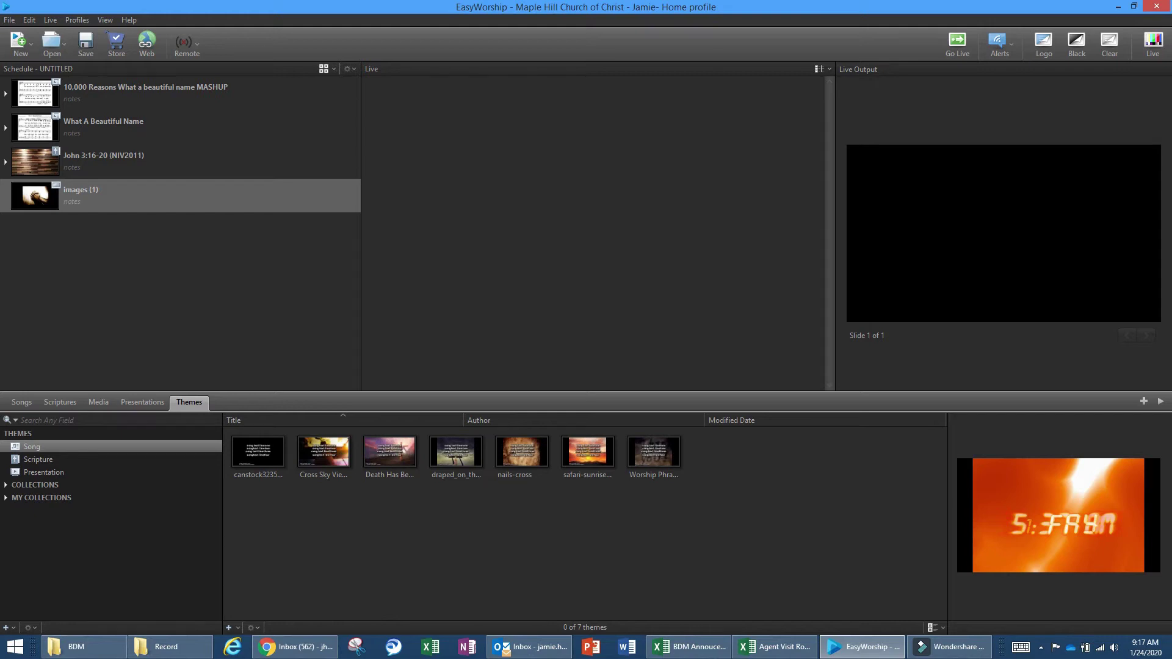
pyautogui.rightClick(451, 459)
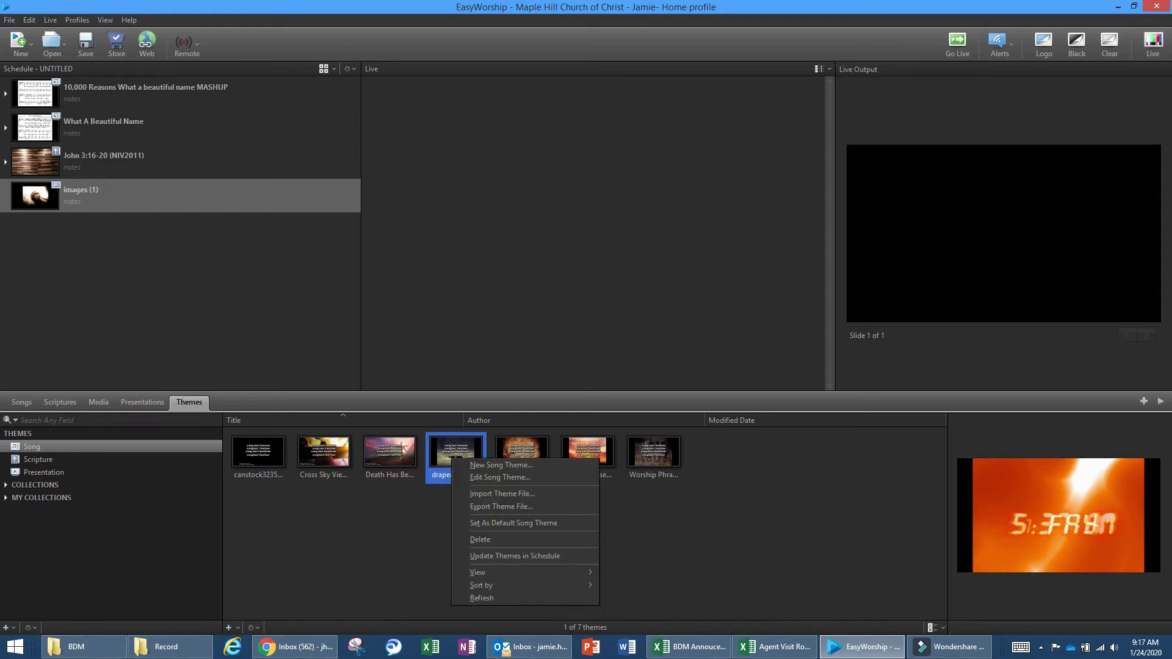
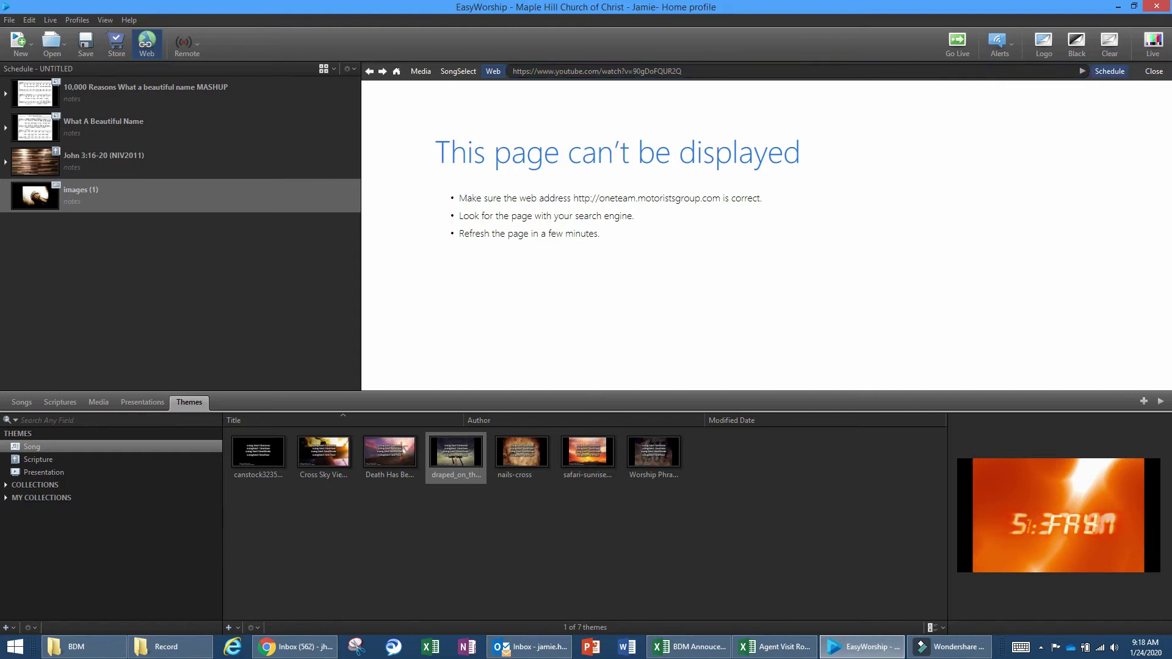
# Step: Add the page open in the built-in web browser to the schedule
pyautogui.click(1109, 71)
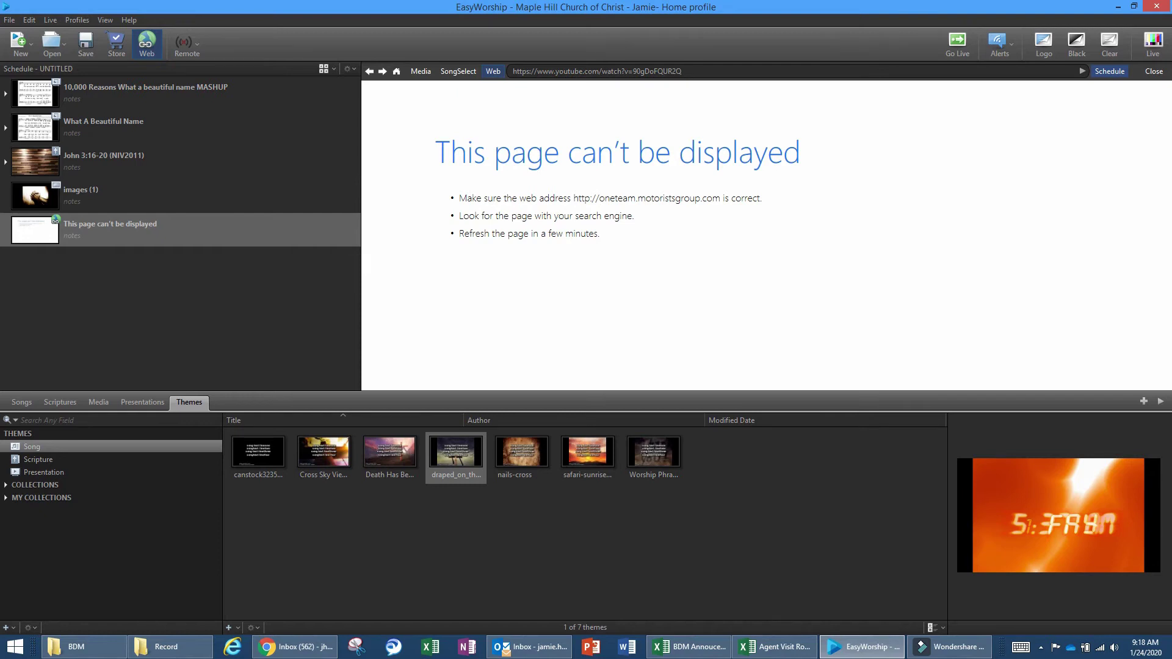
# Step: Close the built-in web browser and send the "This page can't be displayed" schedule item live
pyautogui.click(1153, 71)
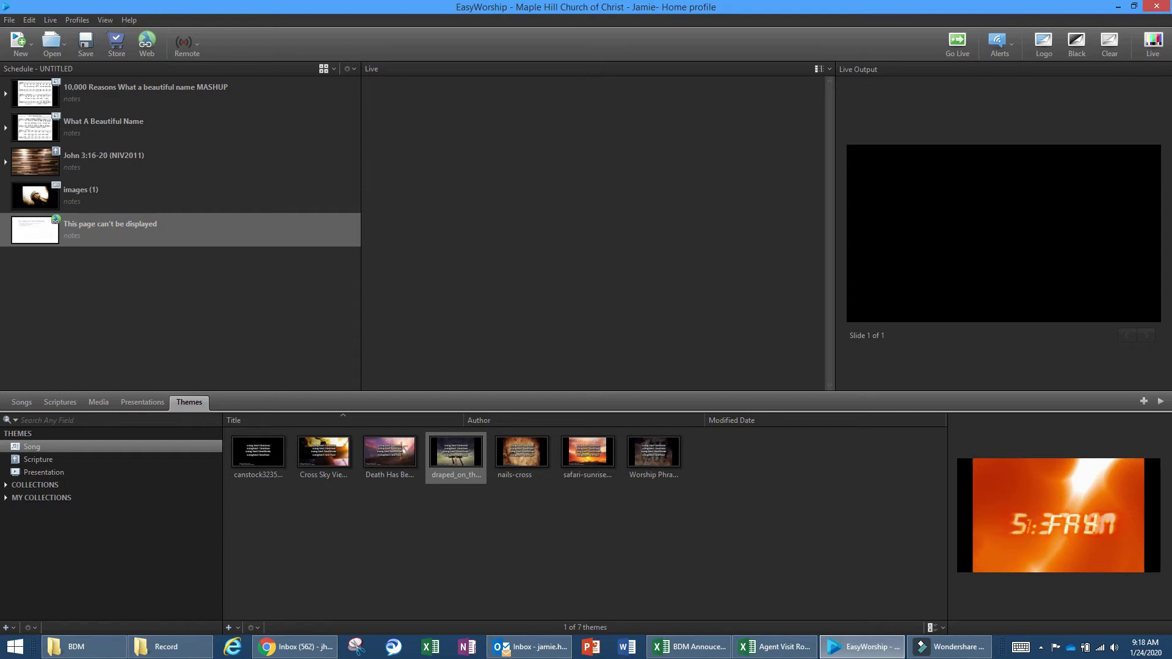
pyautogui.doubleClick(110, 224)
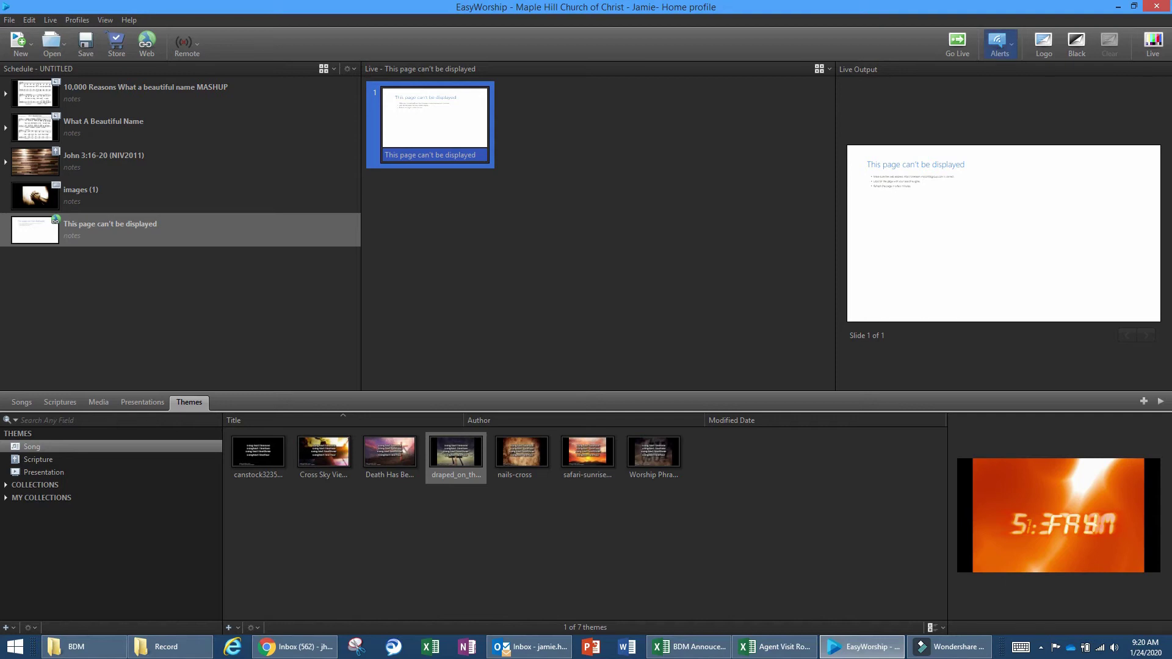
# Step: View the nursery and message alert options for the live output, leaving the nursery alert empty, and hide them again
pyautogui.click(1000, 43)
pyautogui.click(954, 86)
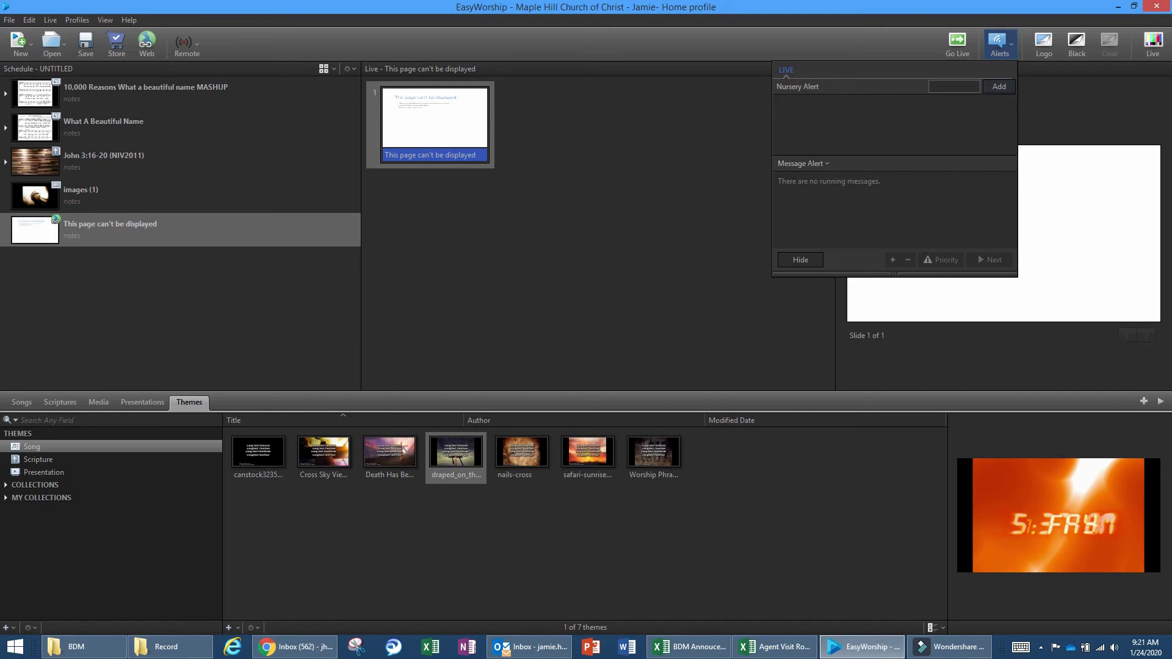
pyautogui.click(800, 259)
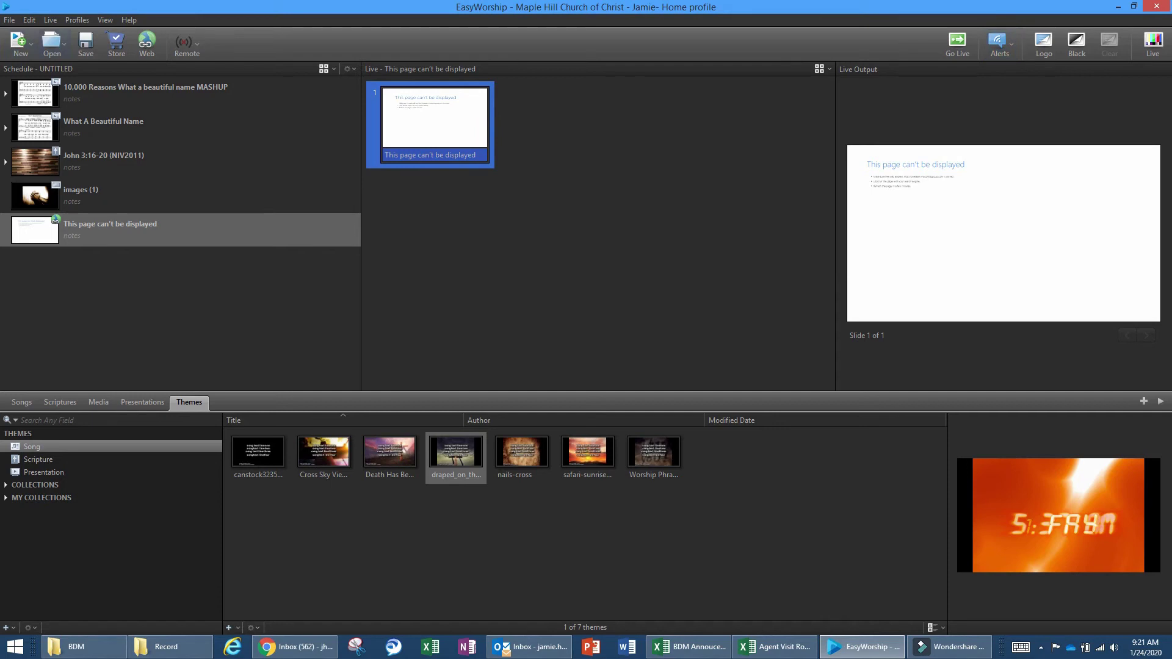
# Step: Send "10,000 Reasons What a beautiful name MASHUP" live, advance to slide 2 and return to slide 1
pyautogui.click(147, 91)
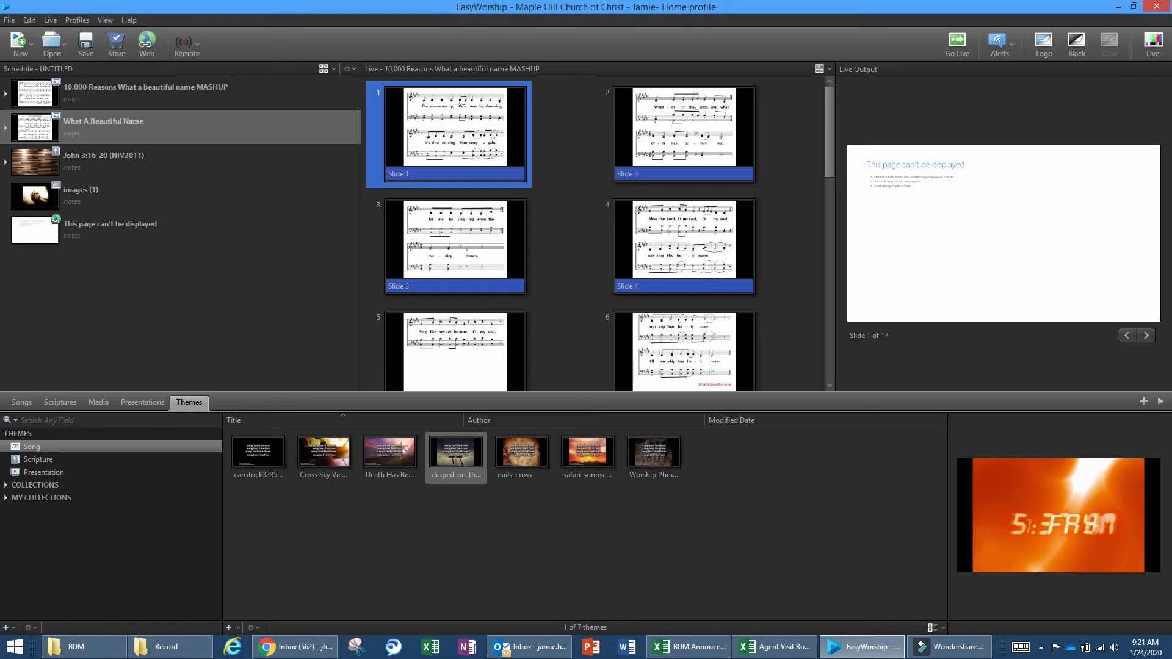
pyautogui.click(1145, 335)
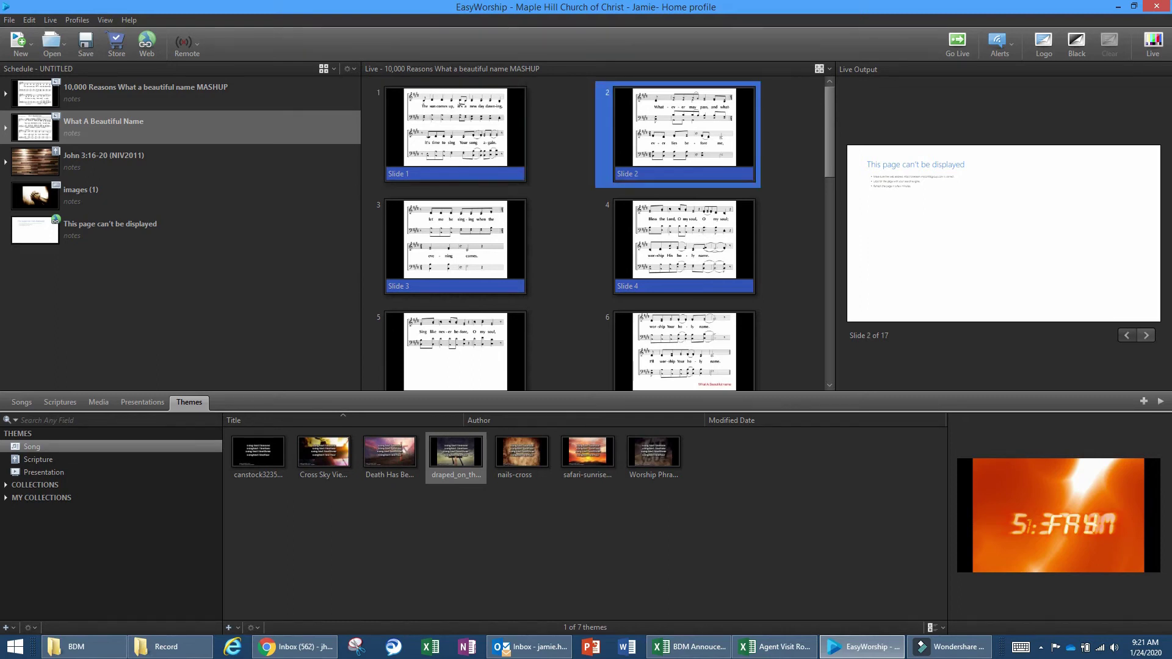
pyautogui.click(1127, 335)
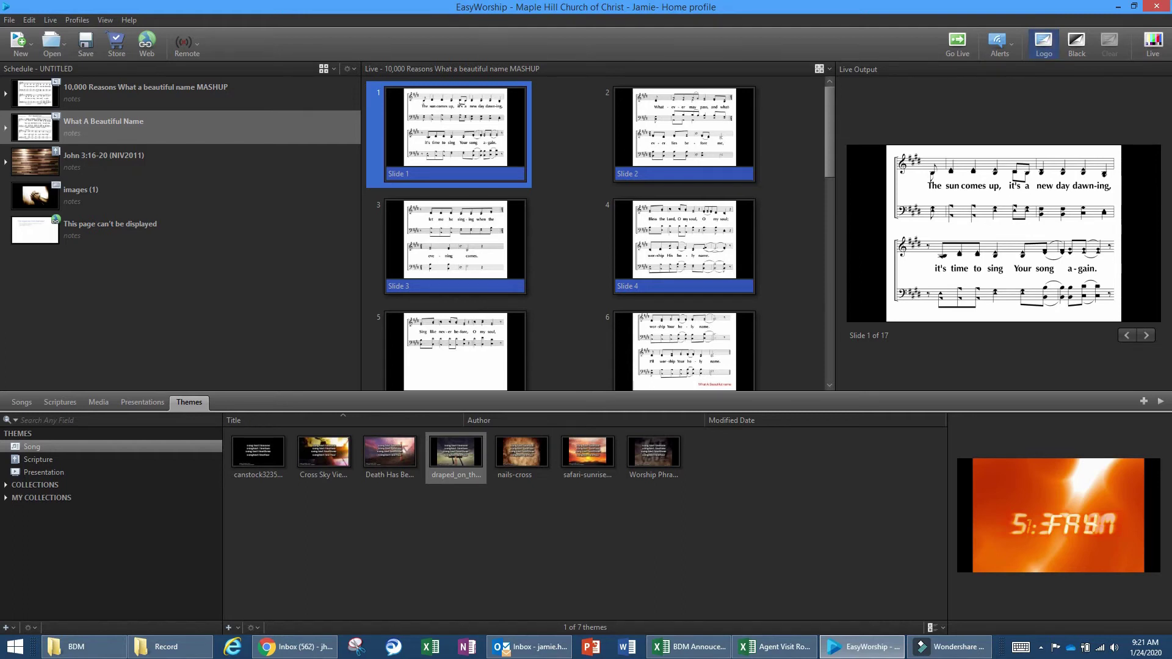
# Step: Show the logo on the live output, switch it to black, and restore the song slide
pyautogui.click(1044, 44)
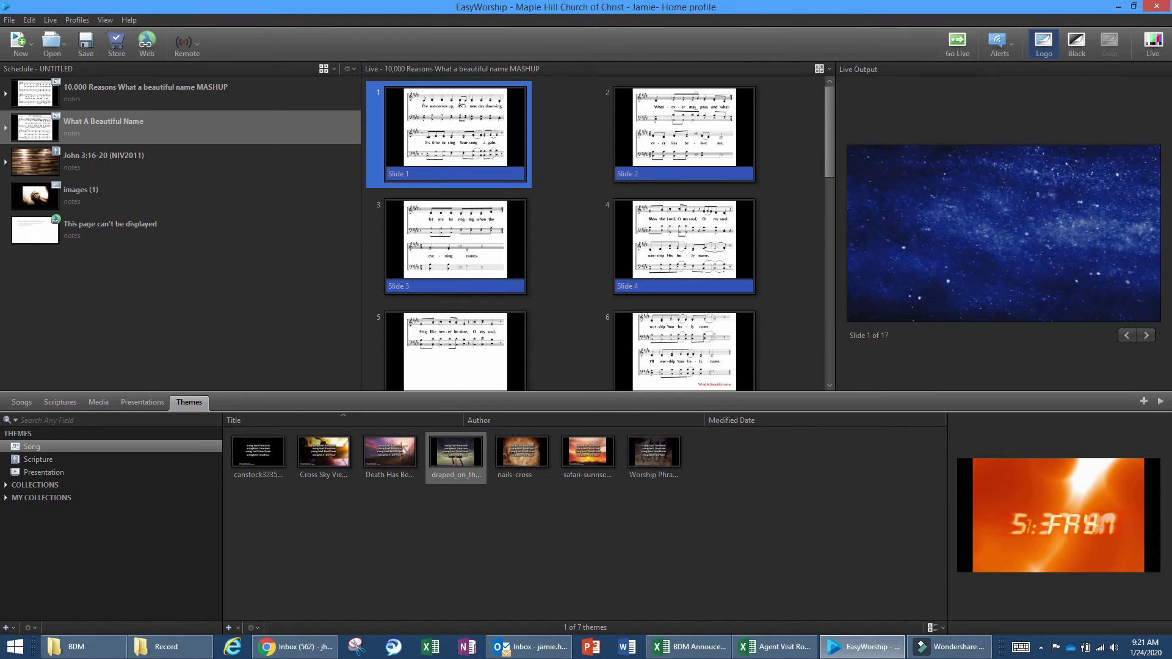
pyautogui.click(1076, 43)
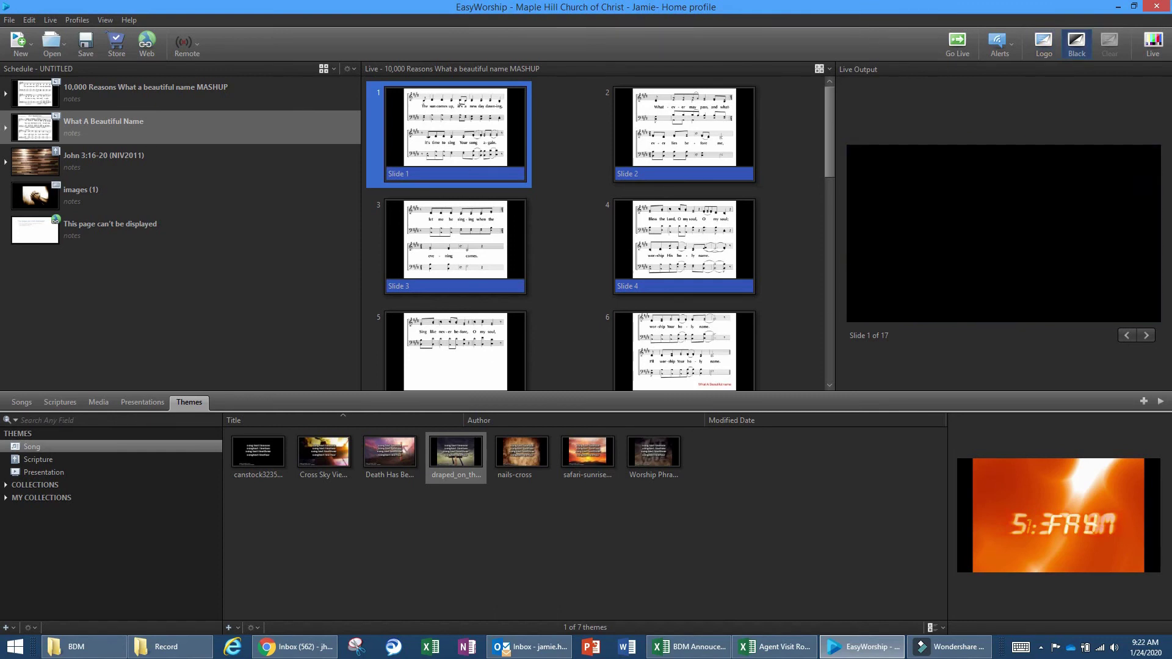
pyautogui.press('b')
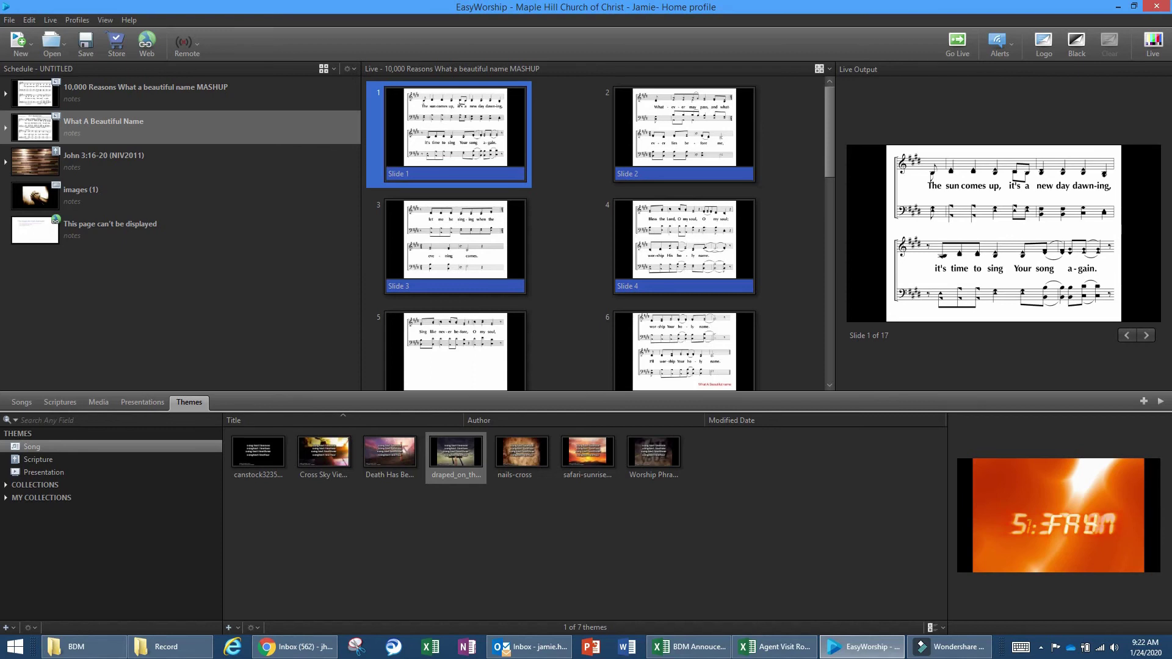
# Step: Advance the live song to slide 2 and go back to slide 1, twice
pyautogui.press('Right')
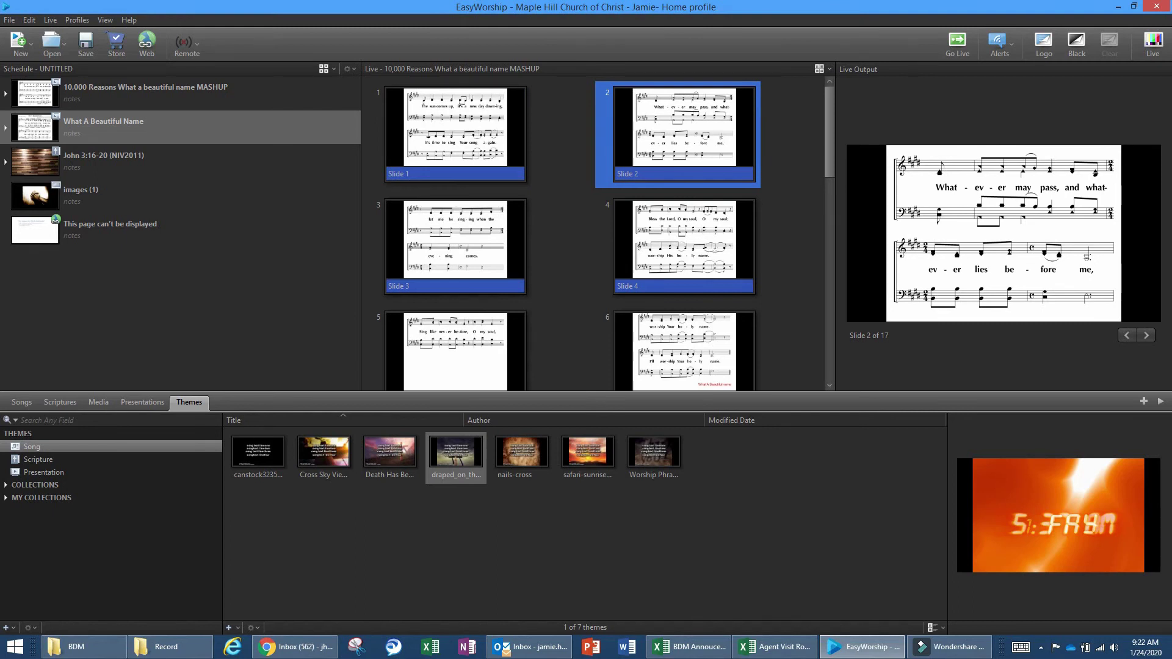
pyautogui.press('Left')
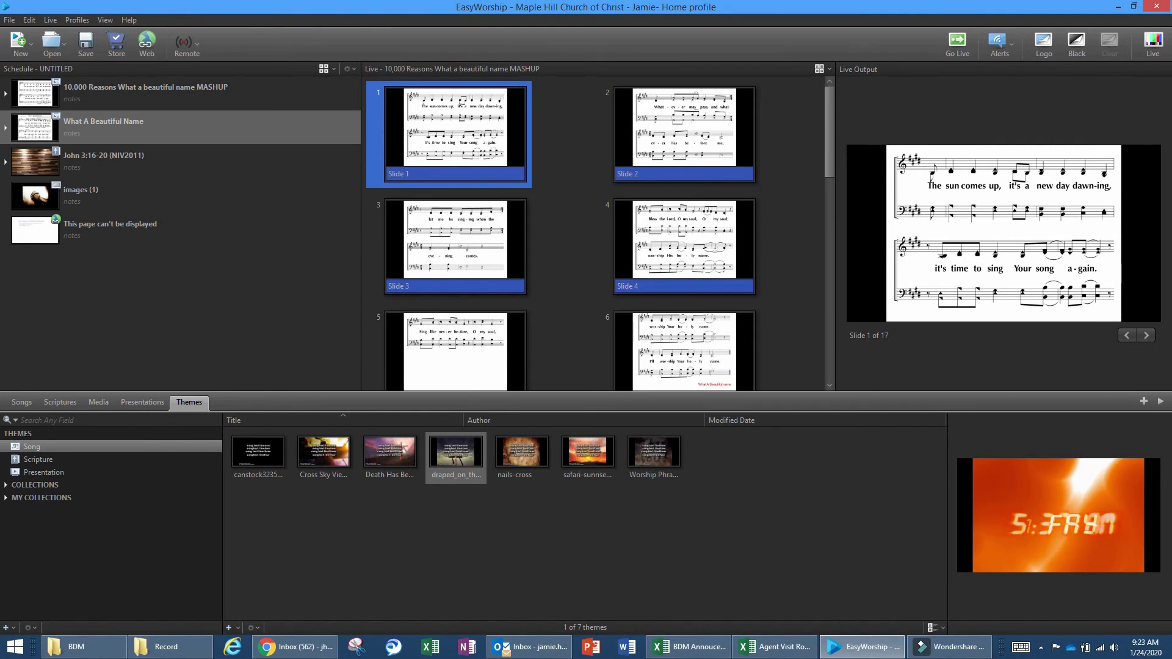
pyautogui.click(1146, 335)
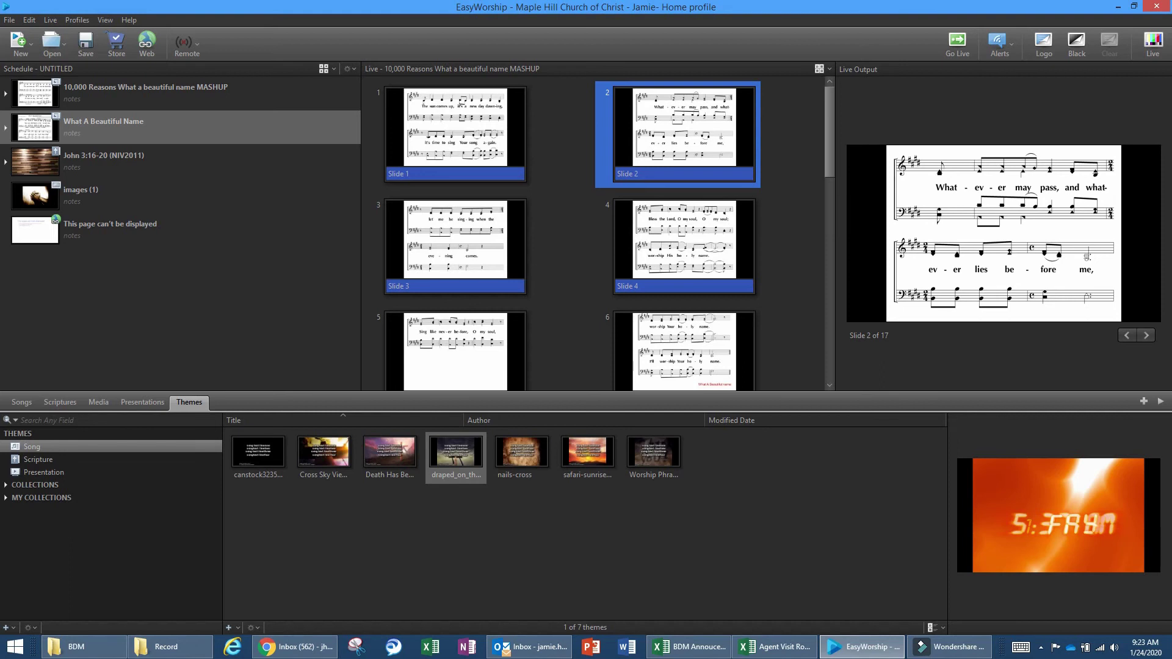
pyautogui.click(1127, 335)
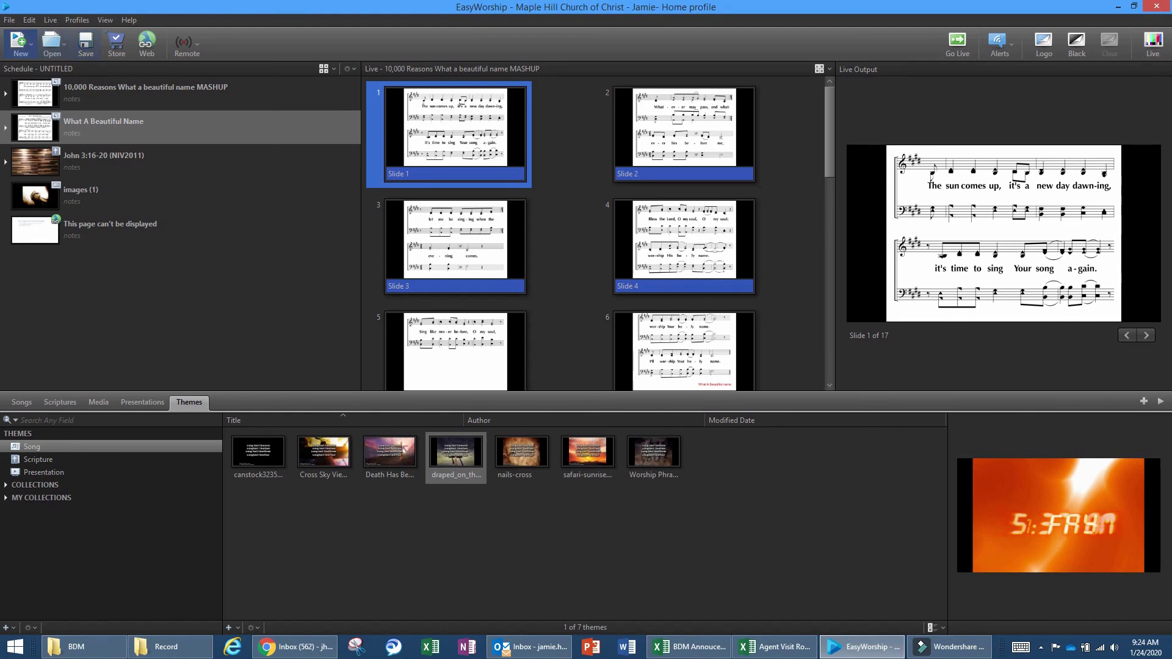
# Step: View the schedule file commands and the recent schedules available to reopen, without choosing any
pyautogui.click(9, 19)
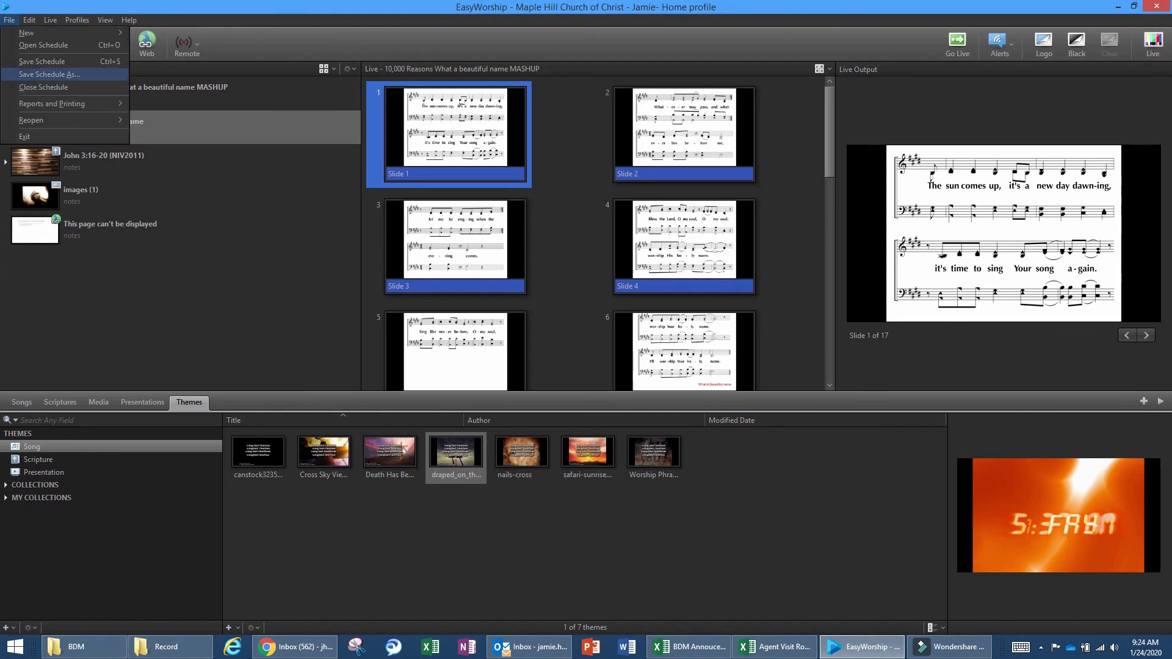
pyautogui.moveTo(61, 121)
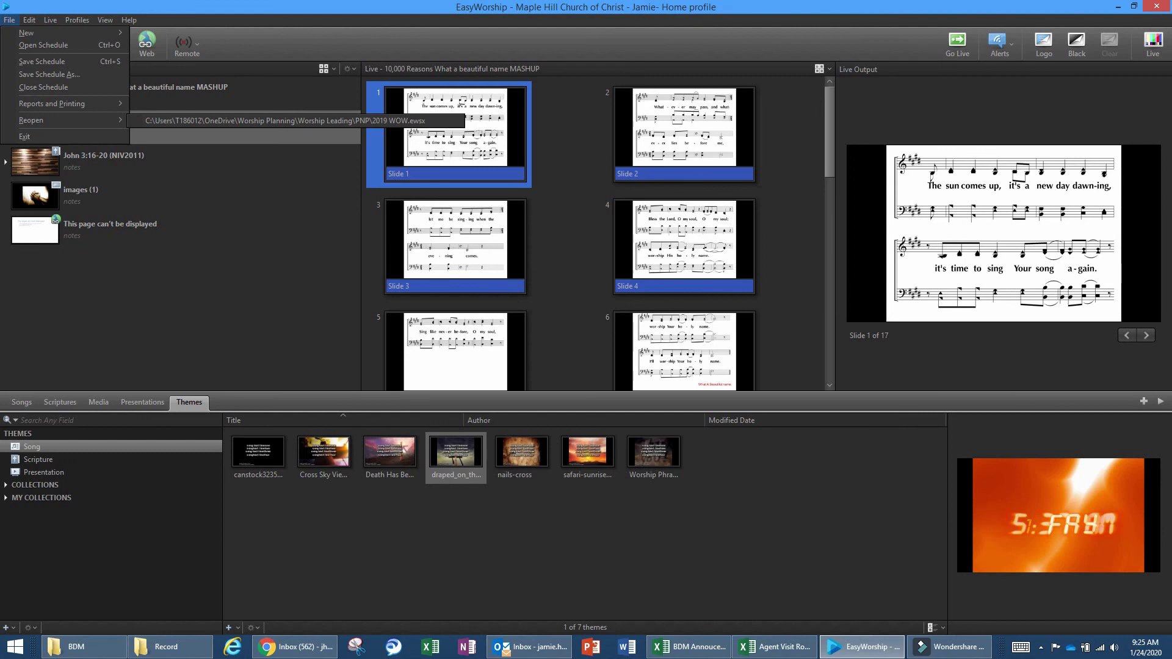
pyautogui.click(183, 136)
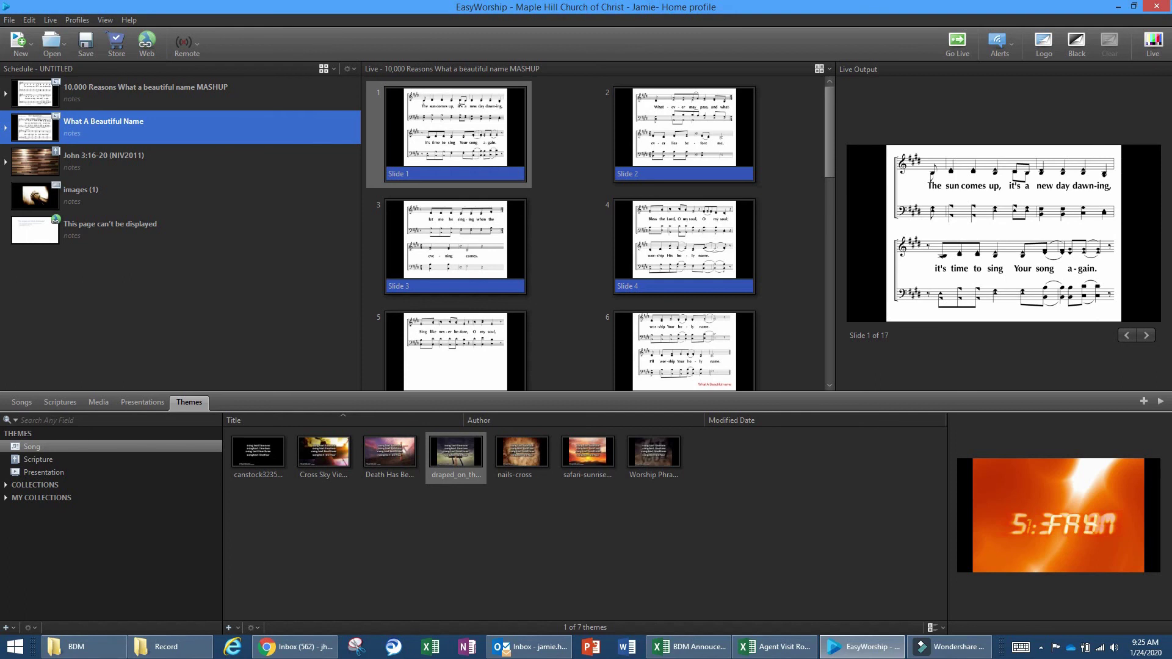
# Step: Check the schedule for changes and dismiss the resulting message
pyautogui.click(349, 69)
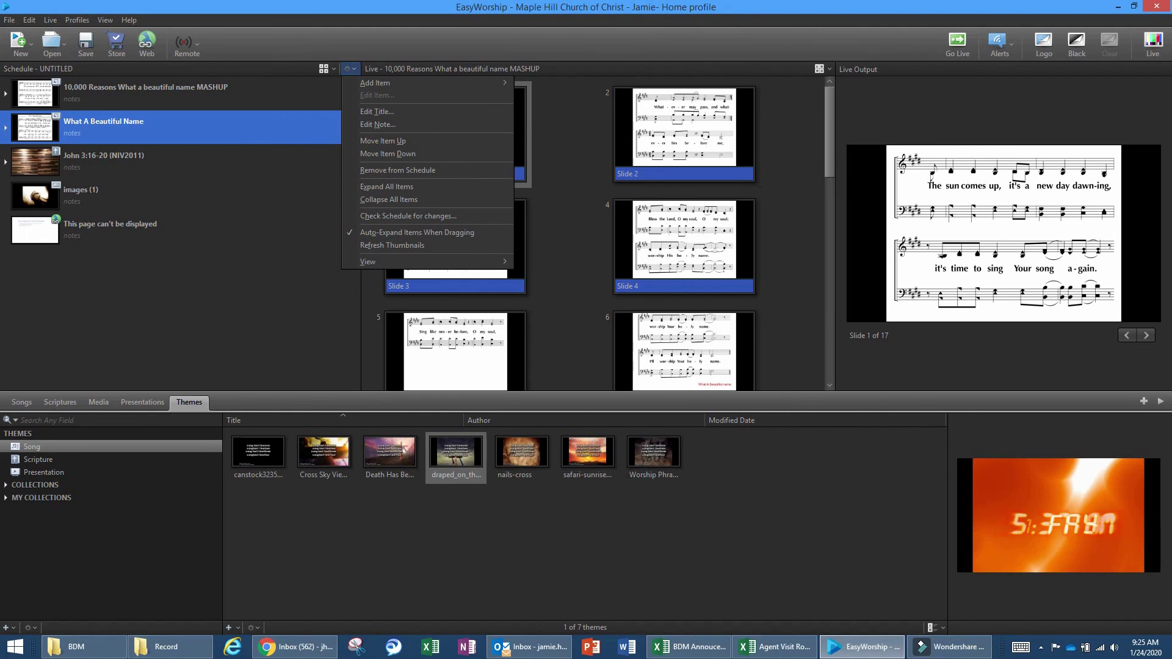
pyautogui.click(408, 216)
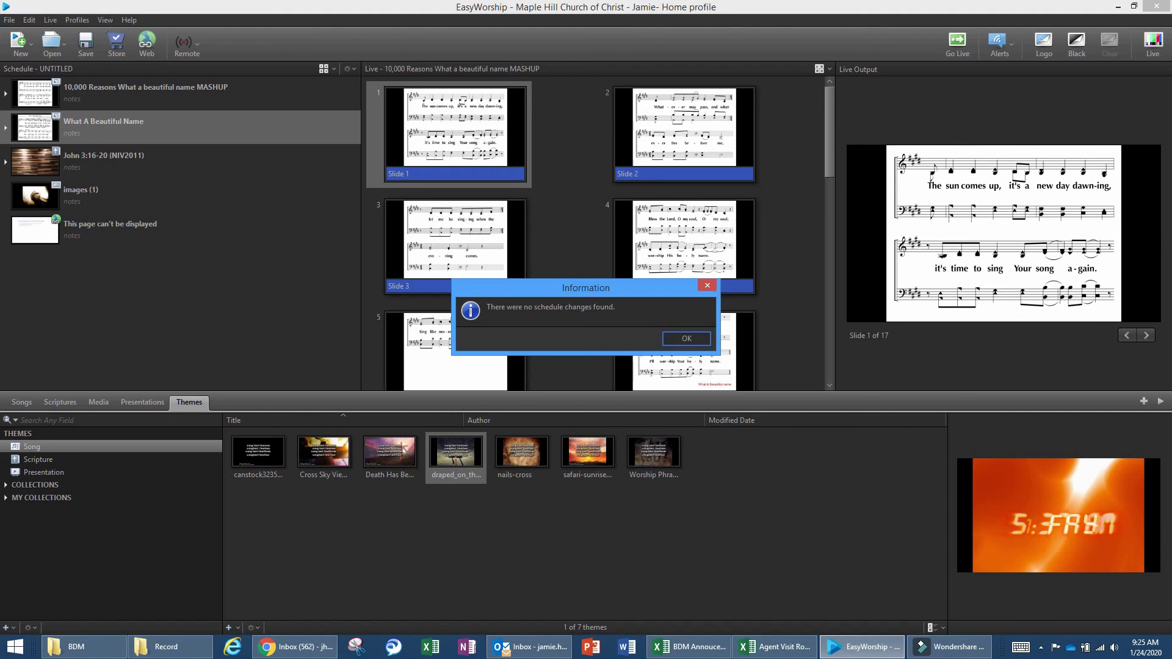
pyautogui.press('Return')
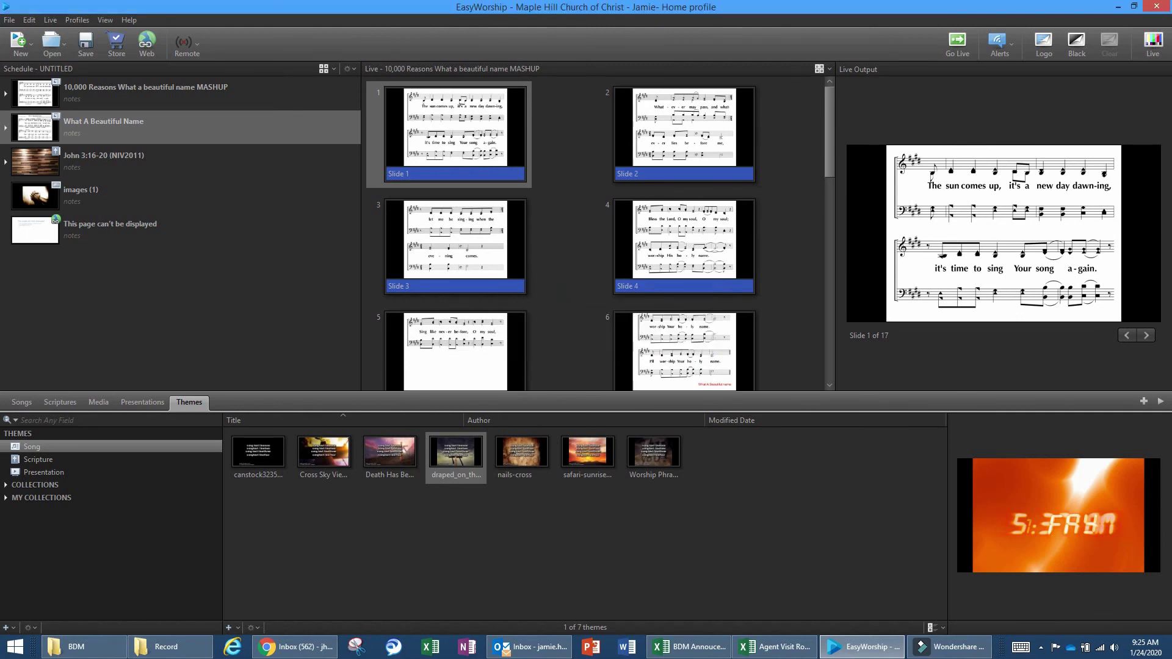